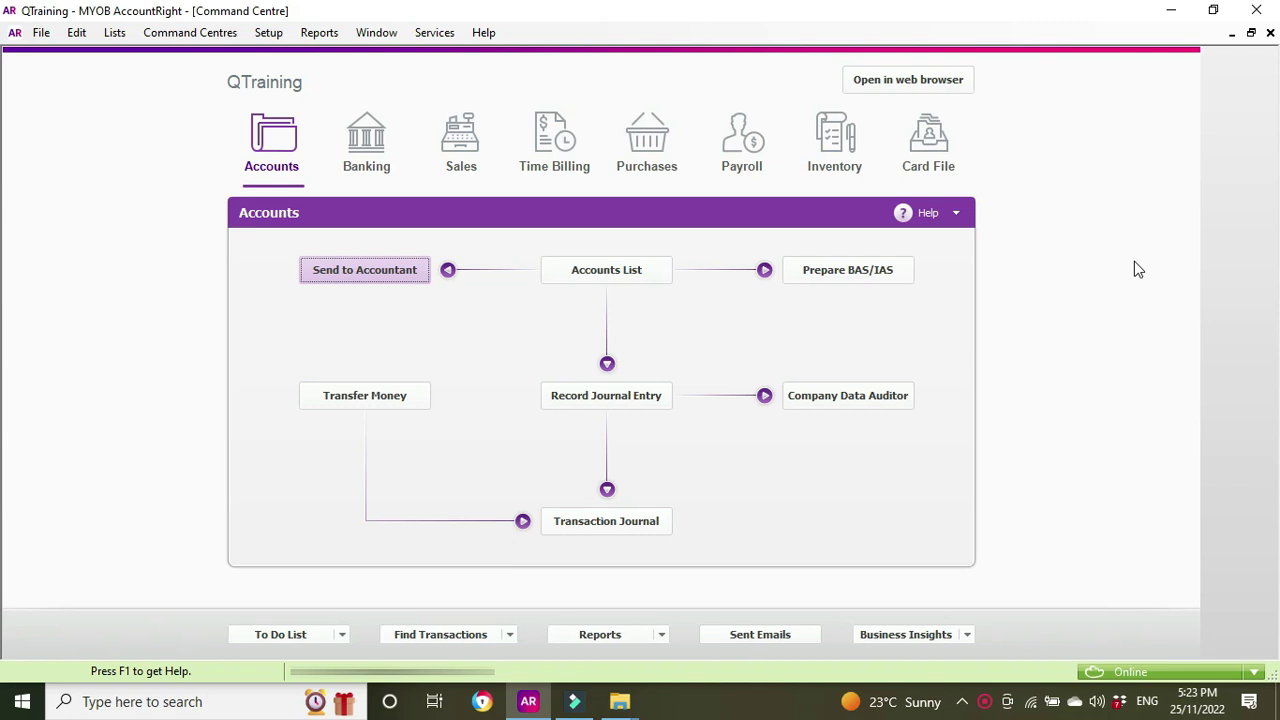
Step: Open the sales register and list all customers' sales dated from 1/07/2022
left_click(455, 143)
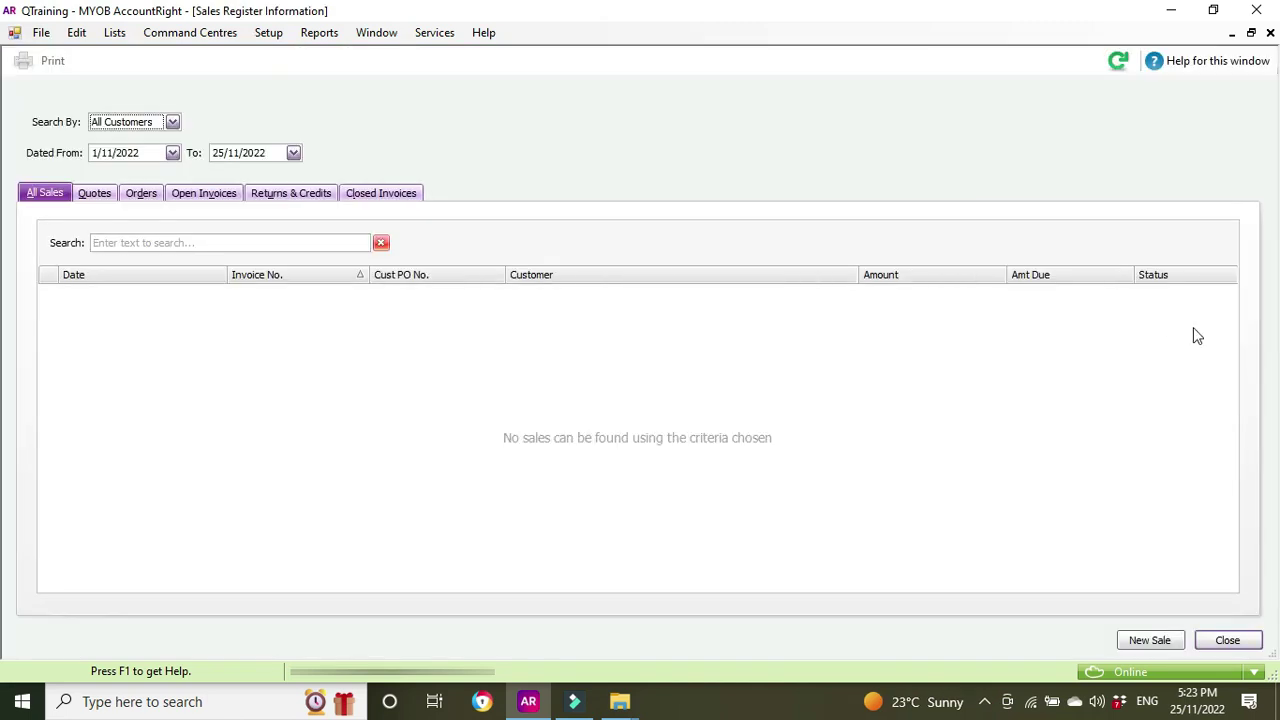
left_click(165, 152)
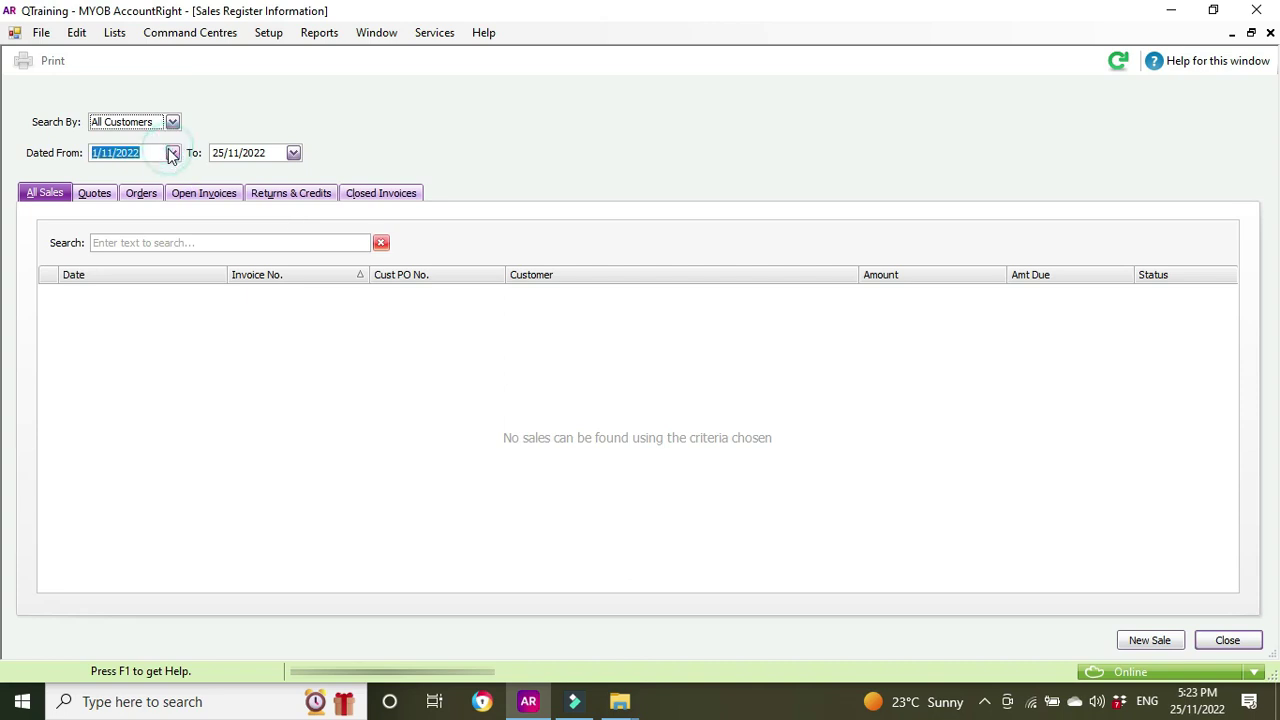
left_click(172, 153)
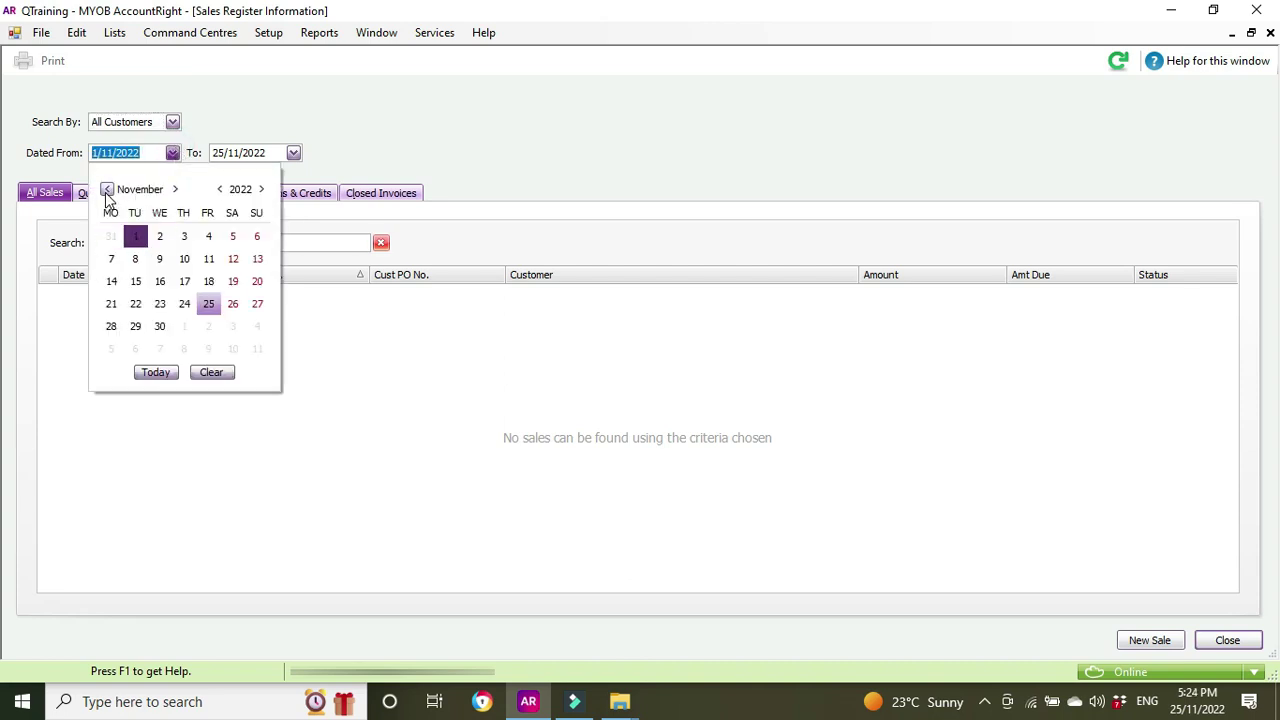
left_click(106, 191)
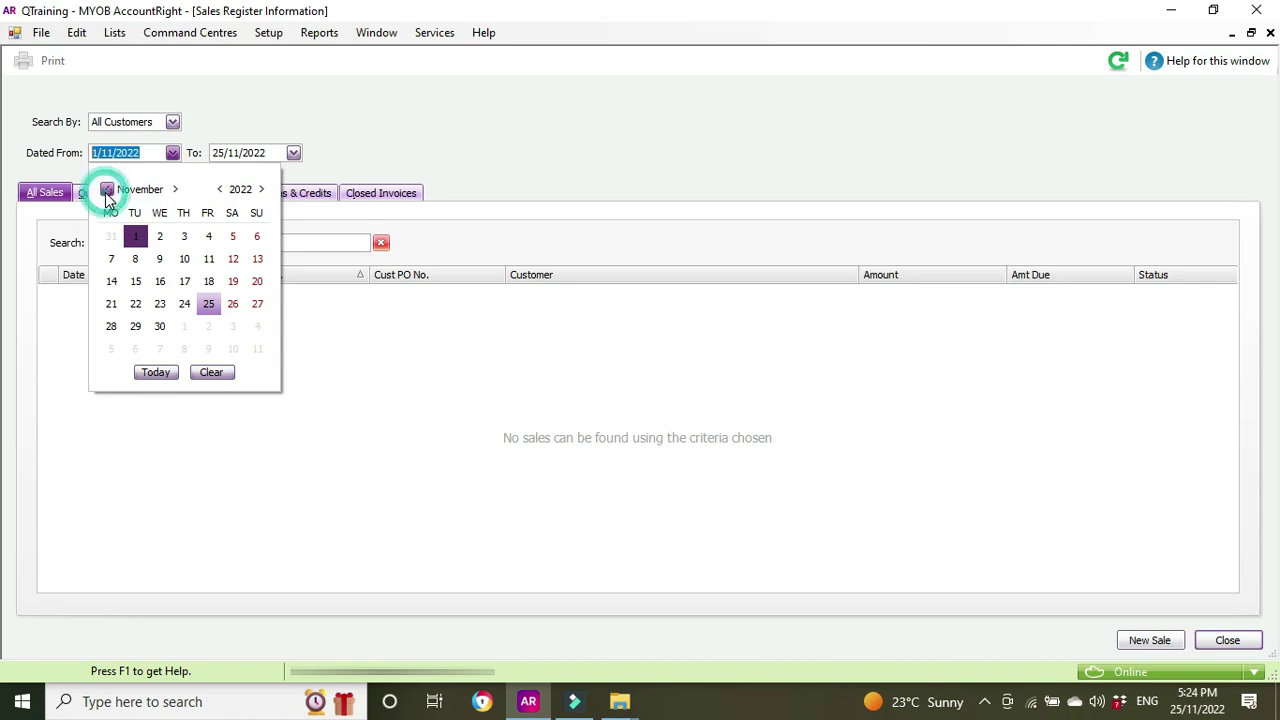
left_click(105, 191)
left_click(105, 191)
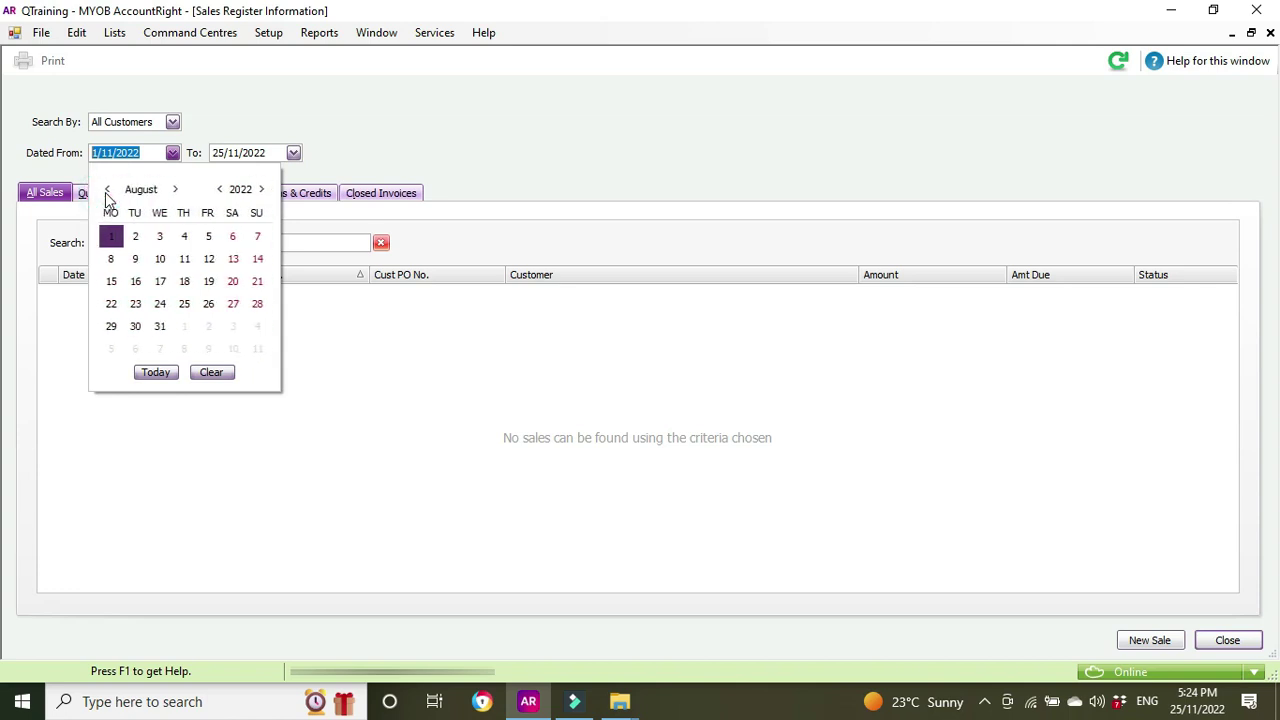
left_click(105, 191)
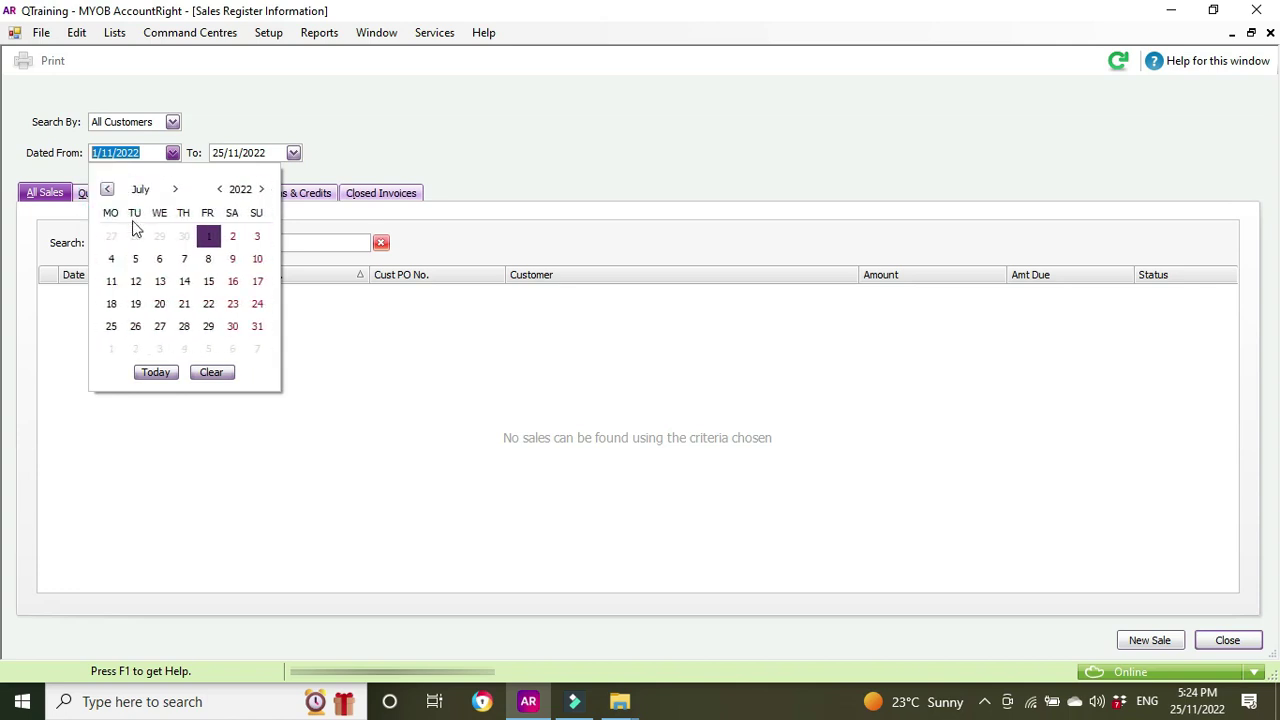
left_click(208, 236)
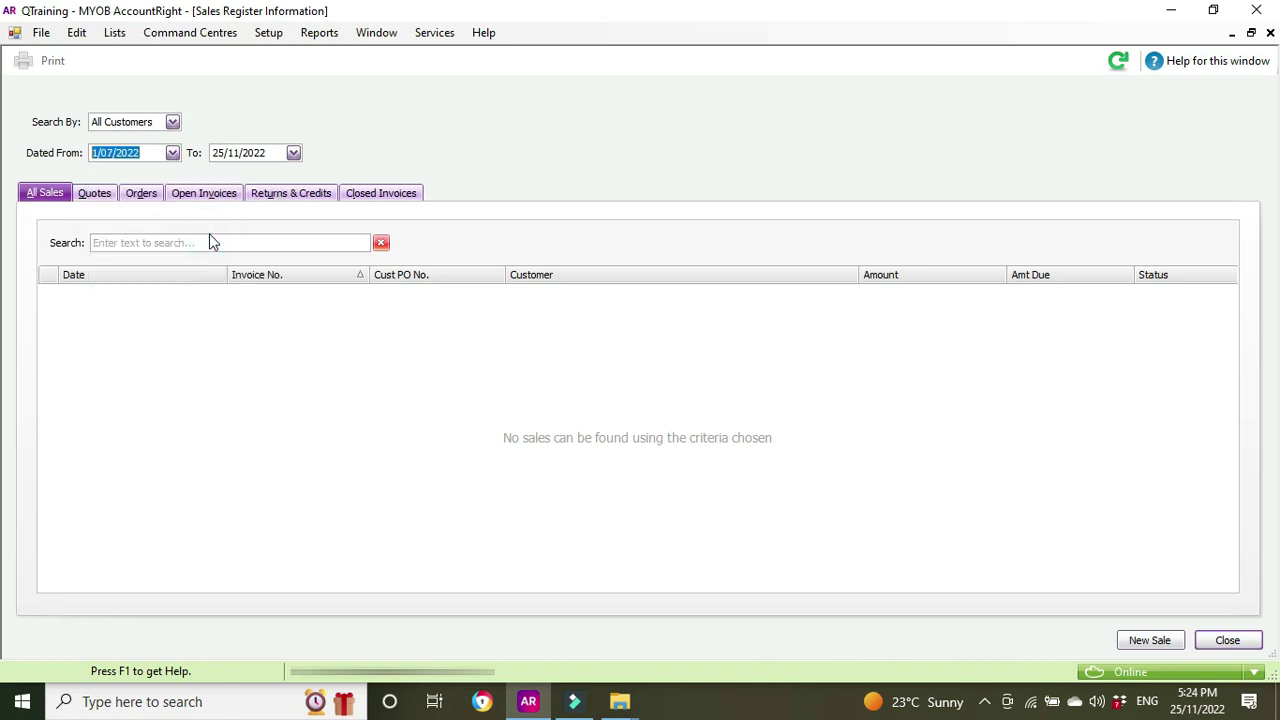
left_click(1120, 64)
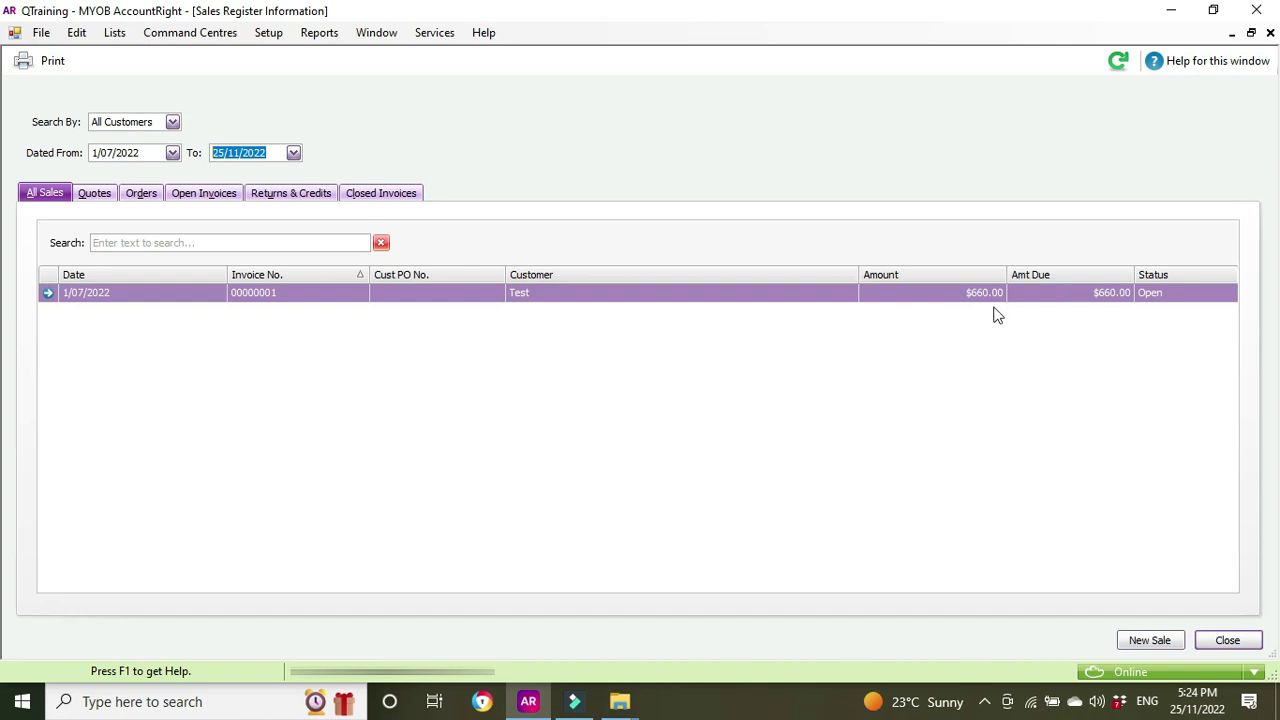
Step: Review the details of the Test customer's open invoice dated 1/07/2022, then close it and the sales register
left_click(46, 297)
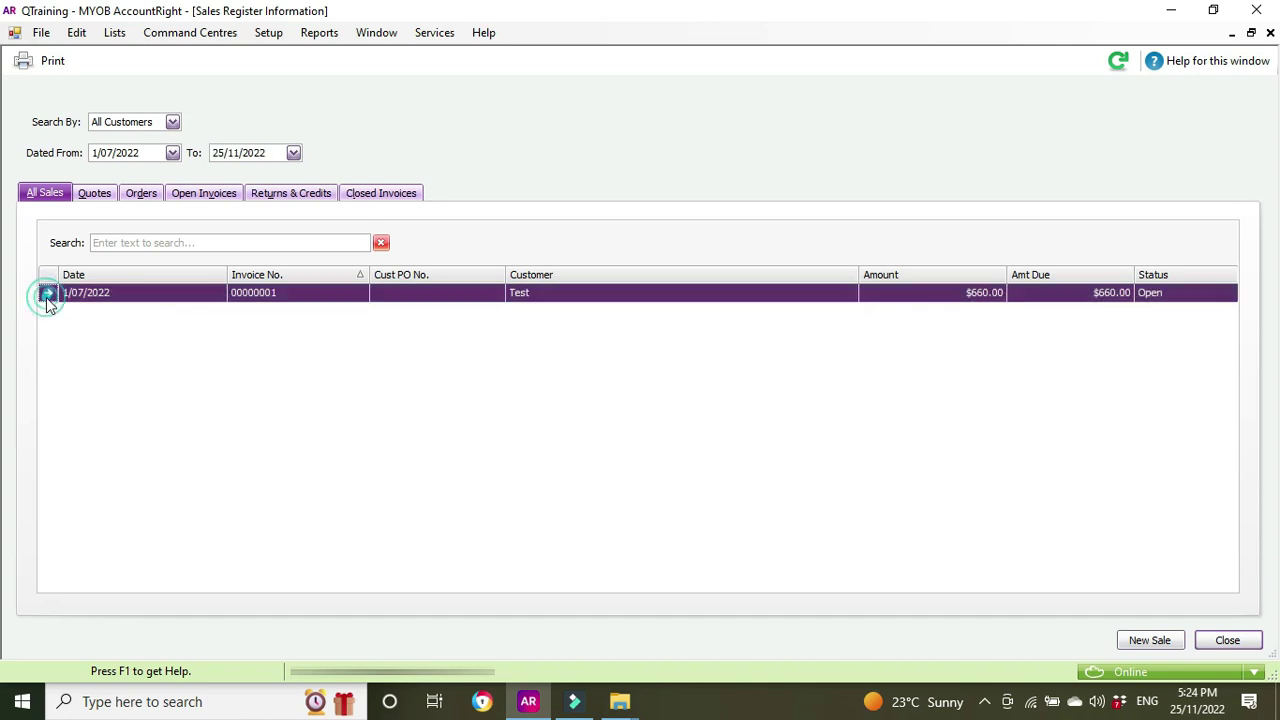
left_click(47, 294)
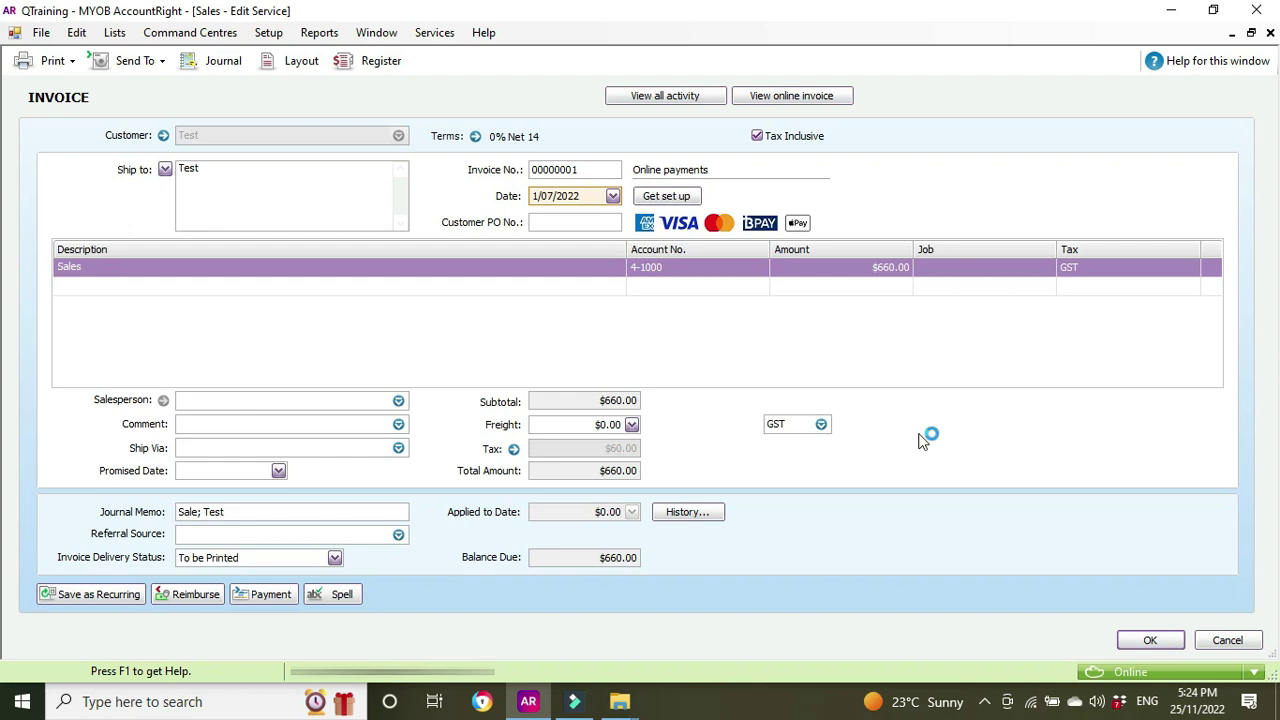
left_click(1220, 650)
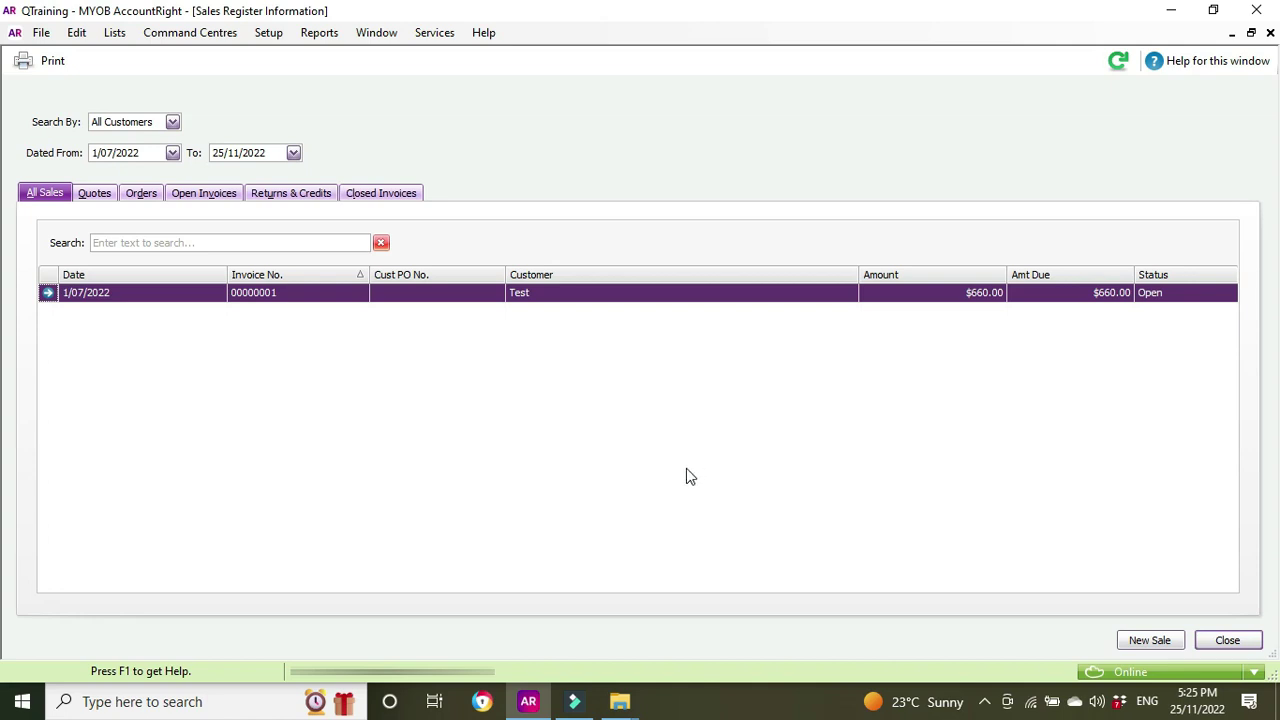
key("Escape")
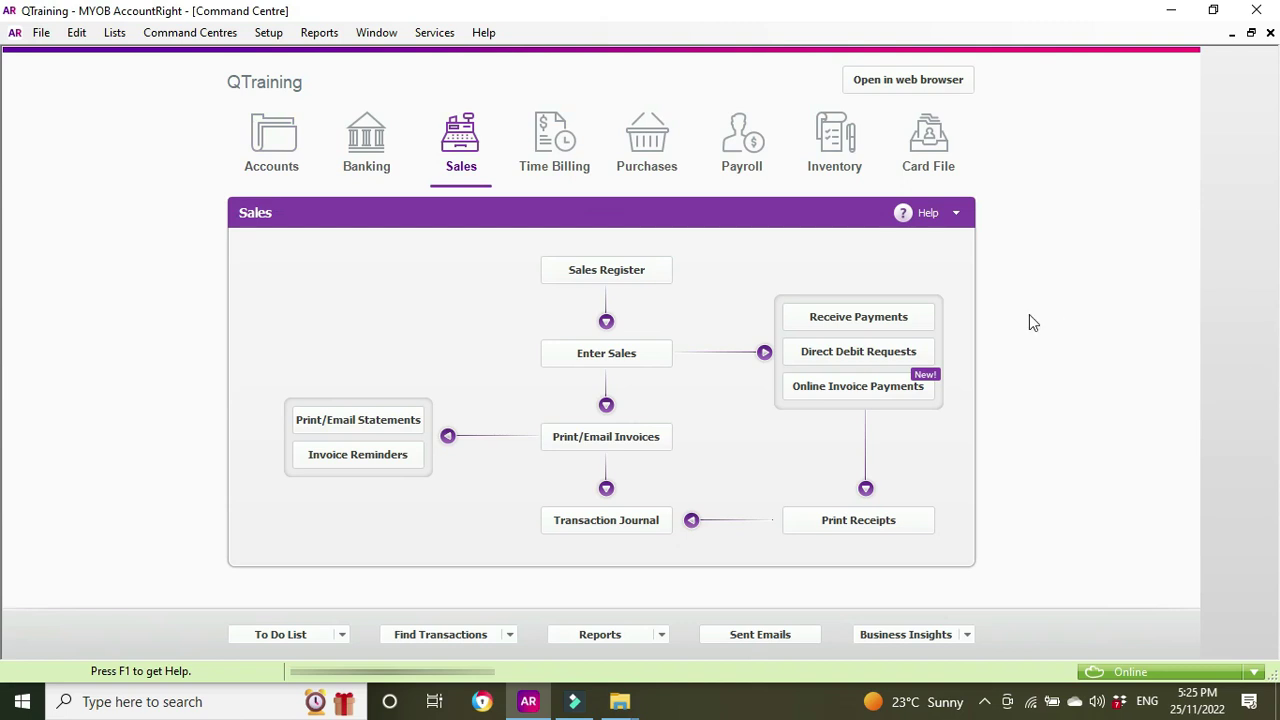
Step: Search the expense accounts in the accounts list for "bad", then close the list
left_click(285, 142)
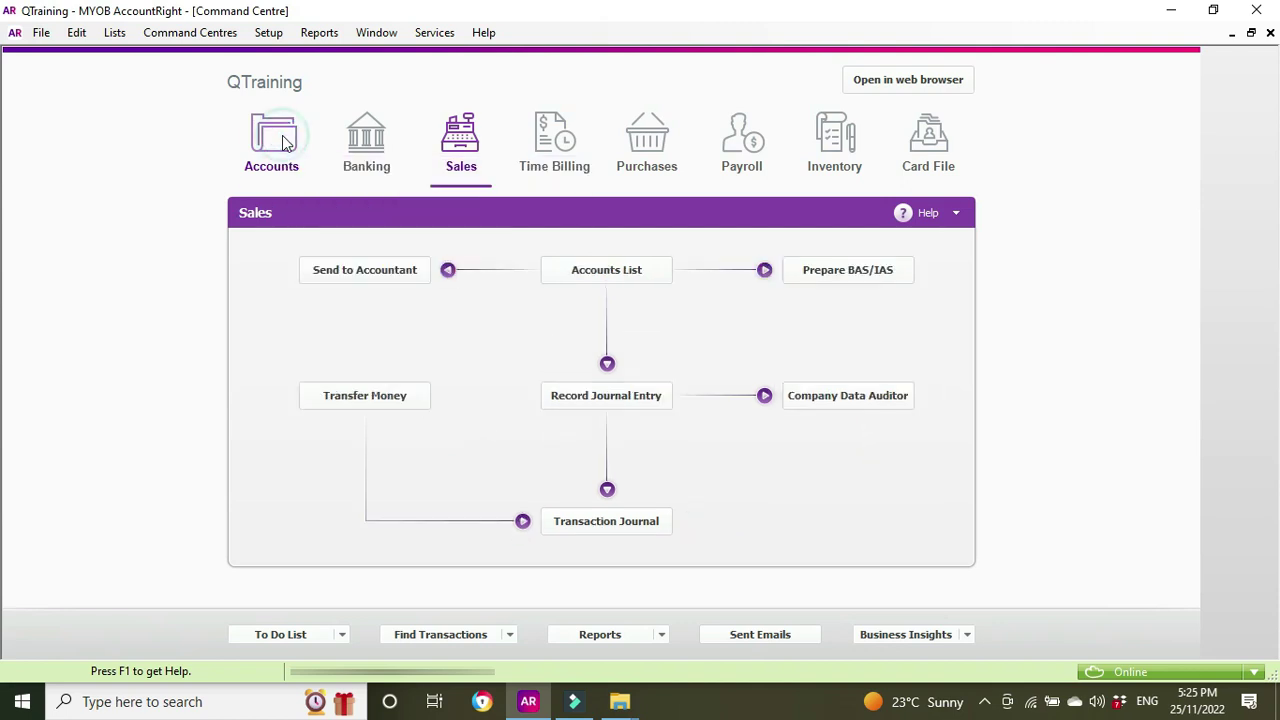
left_click(653, 272)
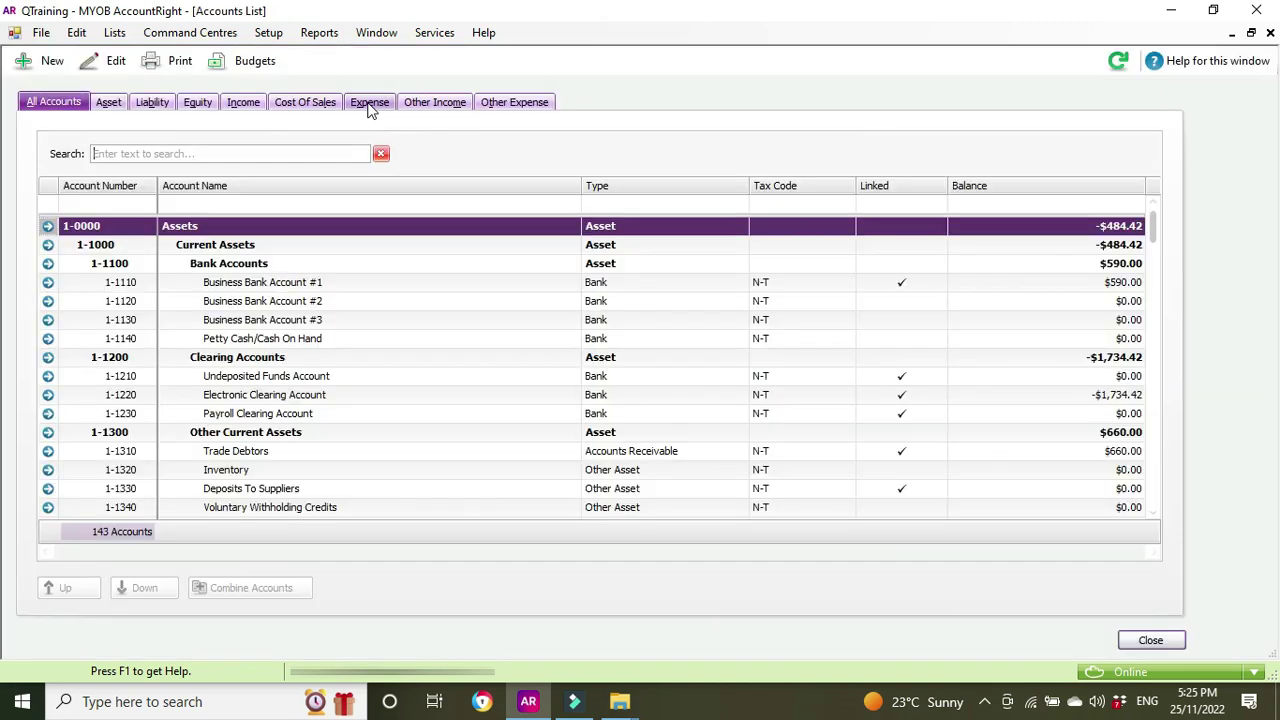
left_click(368, 104)
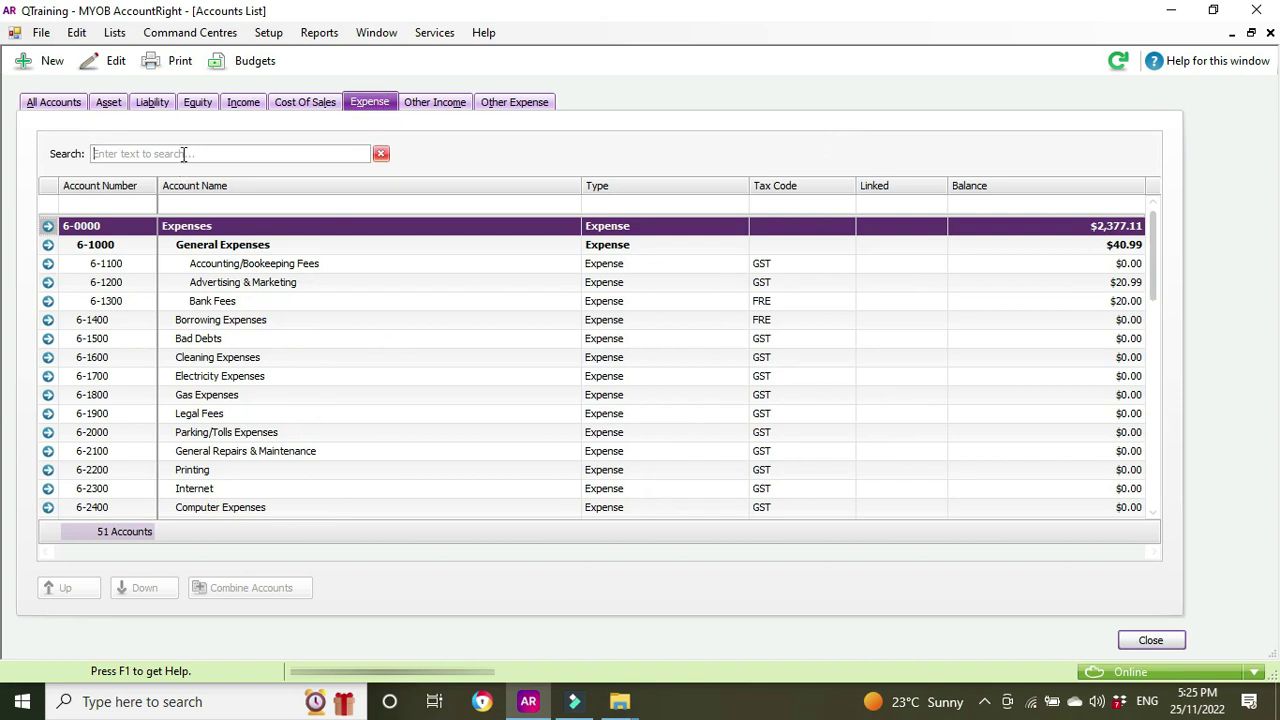
type("bad")
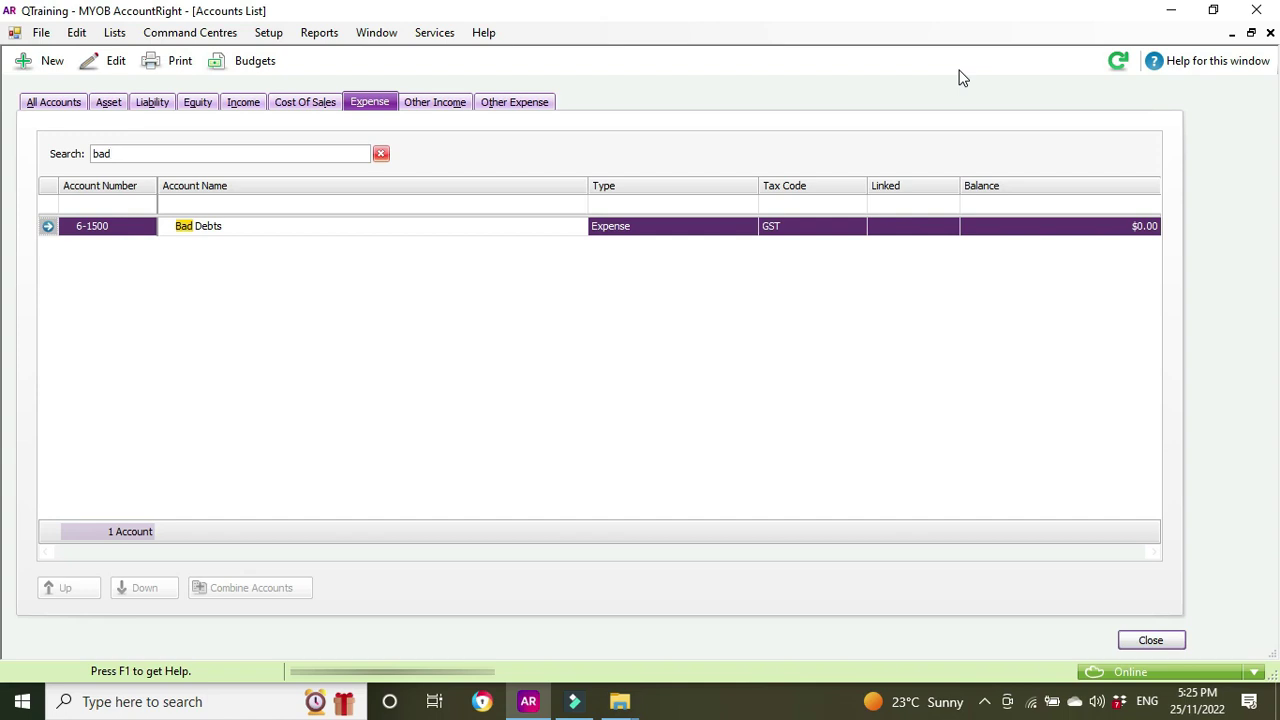
key("Escape")
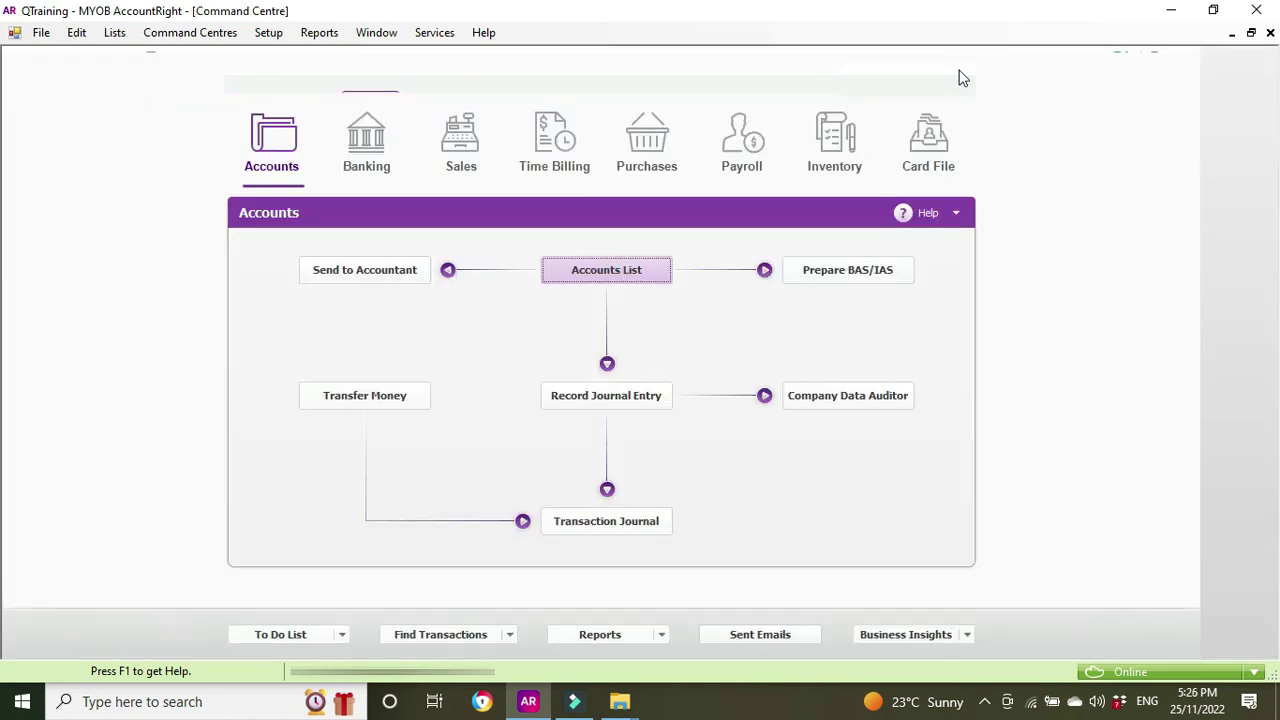
Step: Start a new invoice from the sales register for the customer Test
key("ctrl+i")
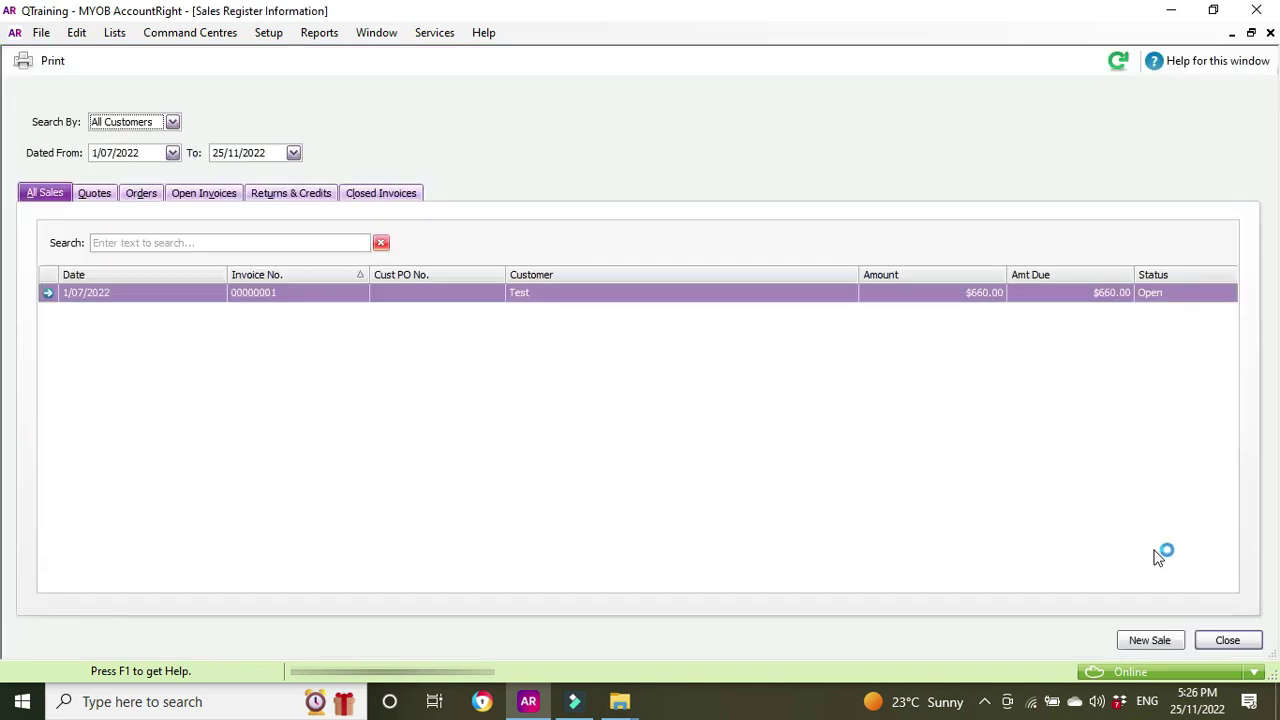
left_click(1170, 640)
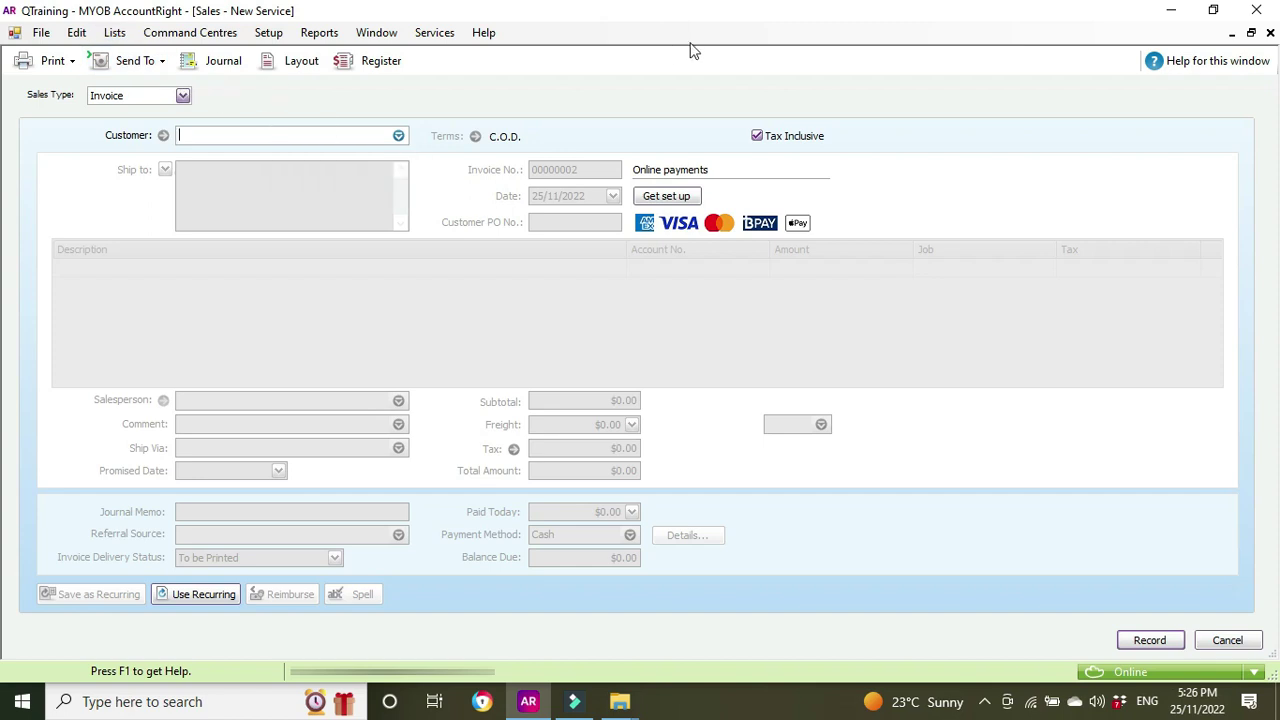
type("T")
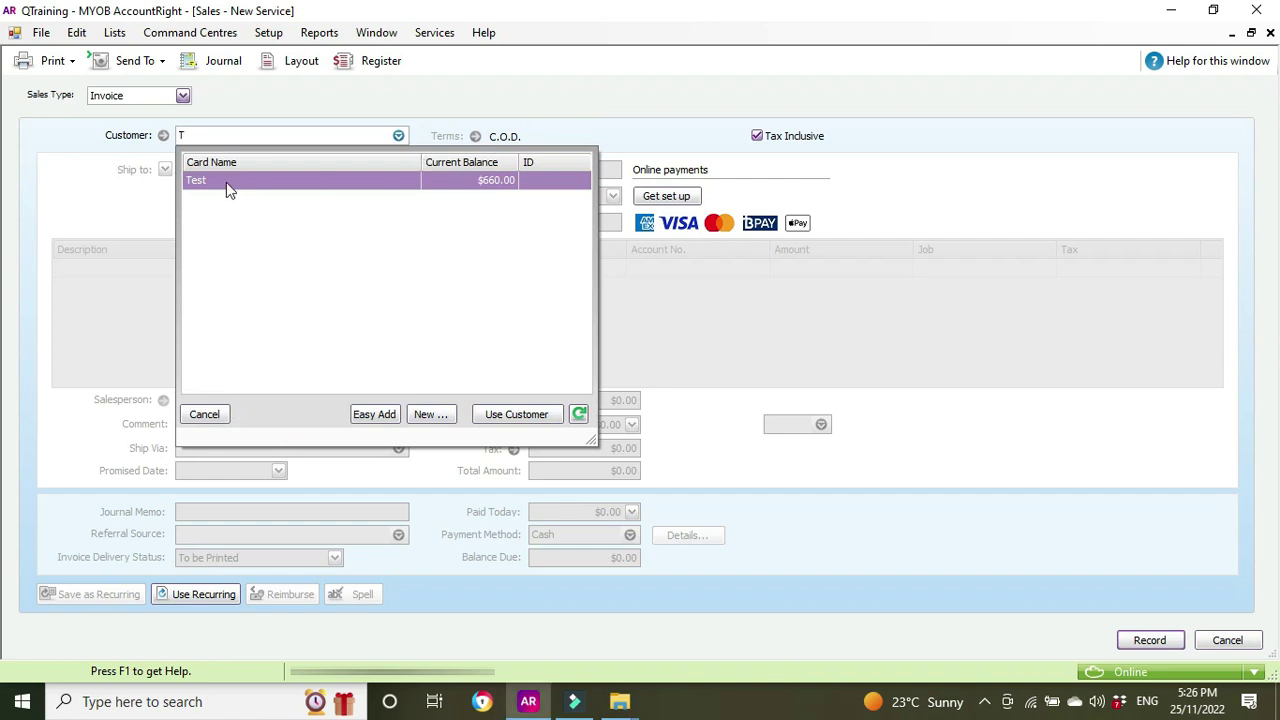
type("e")
double_click(209, 182)
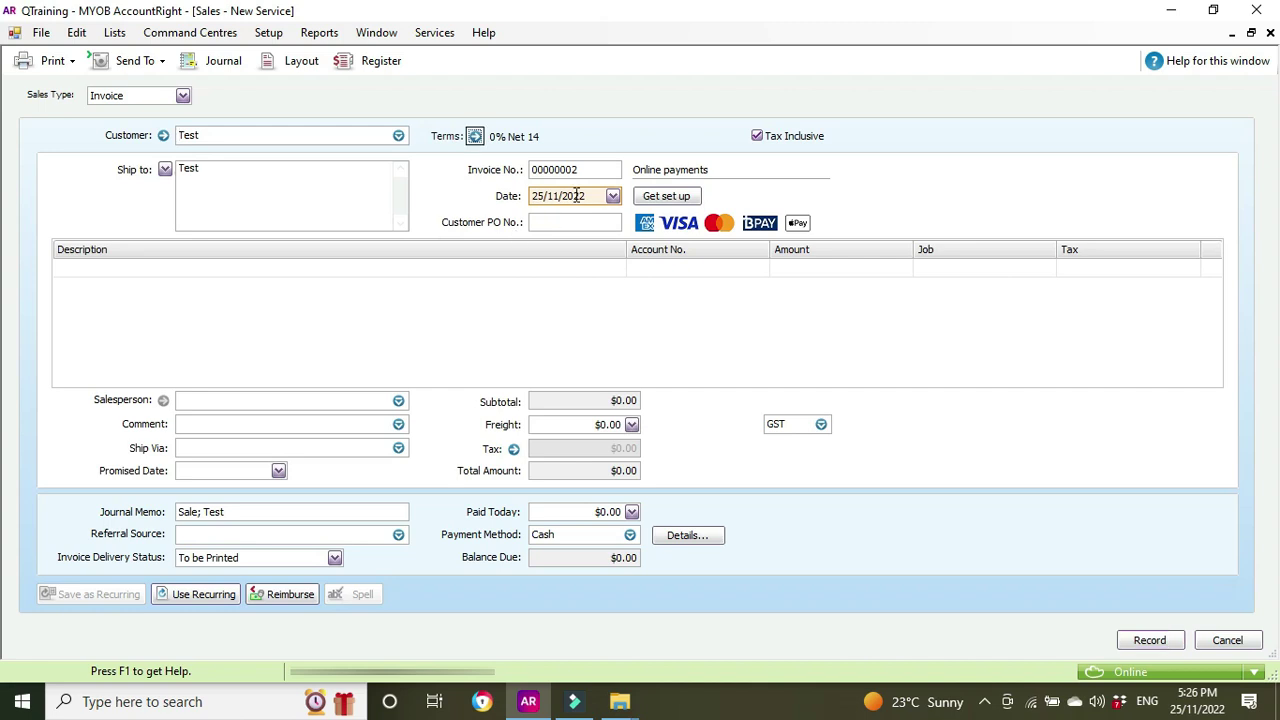
Step: Enter an invoice line described as "Write off Inv#1" and allocate it to the Bad Debts expense account 6-1500
left_click(469, 267)
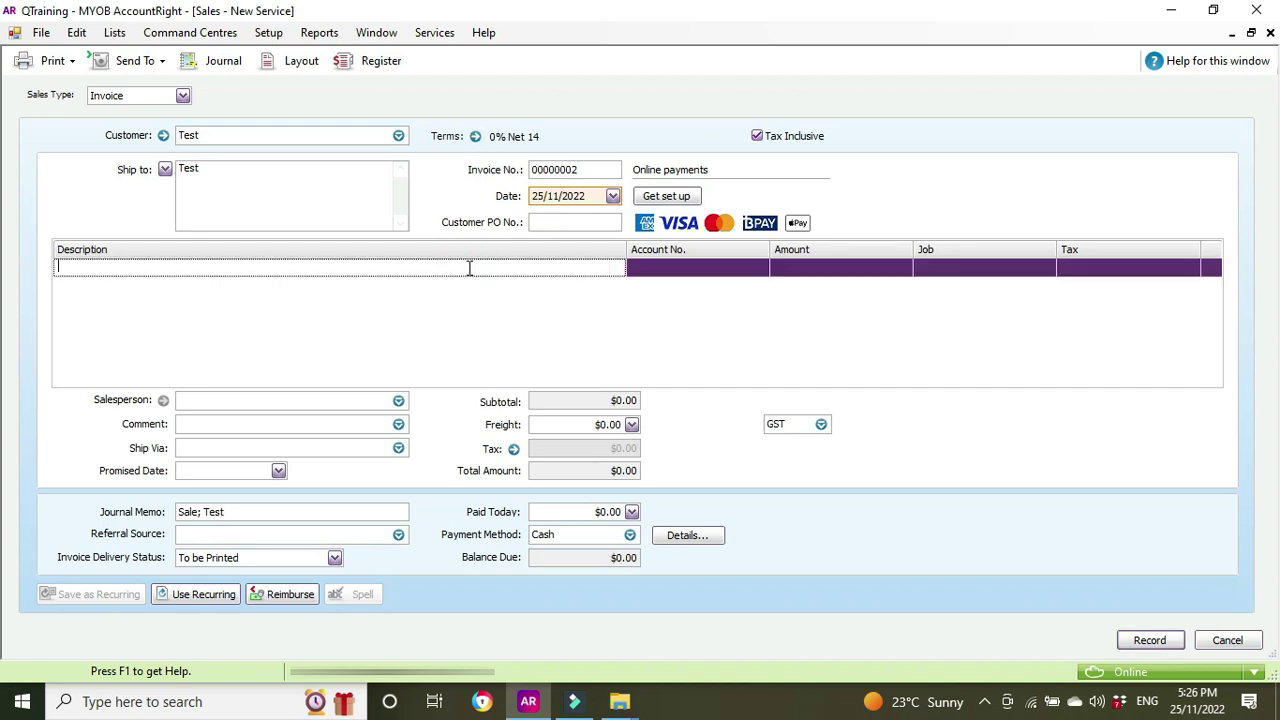
type("Write off Inv#1")
key("Tab")
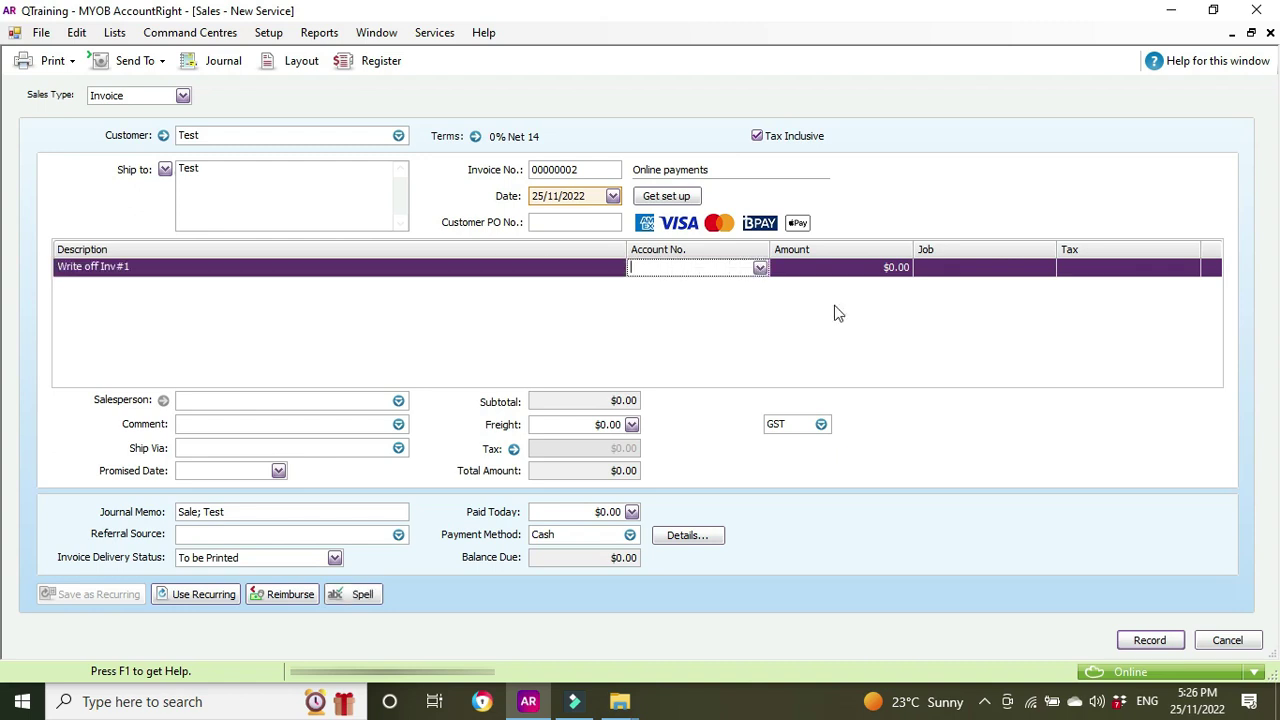
type("6-1100")
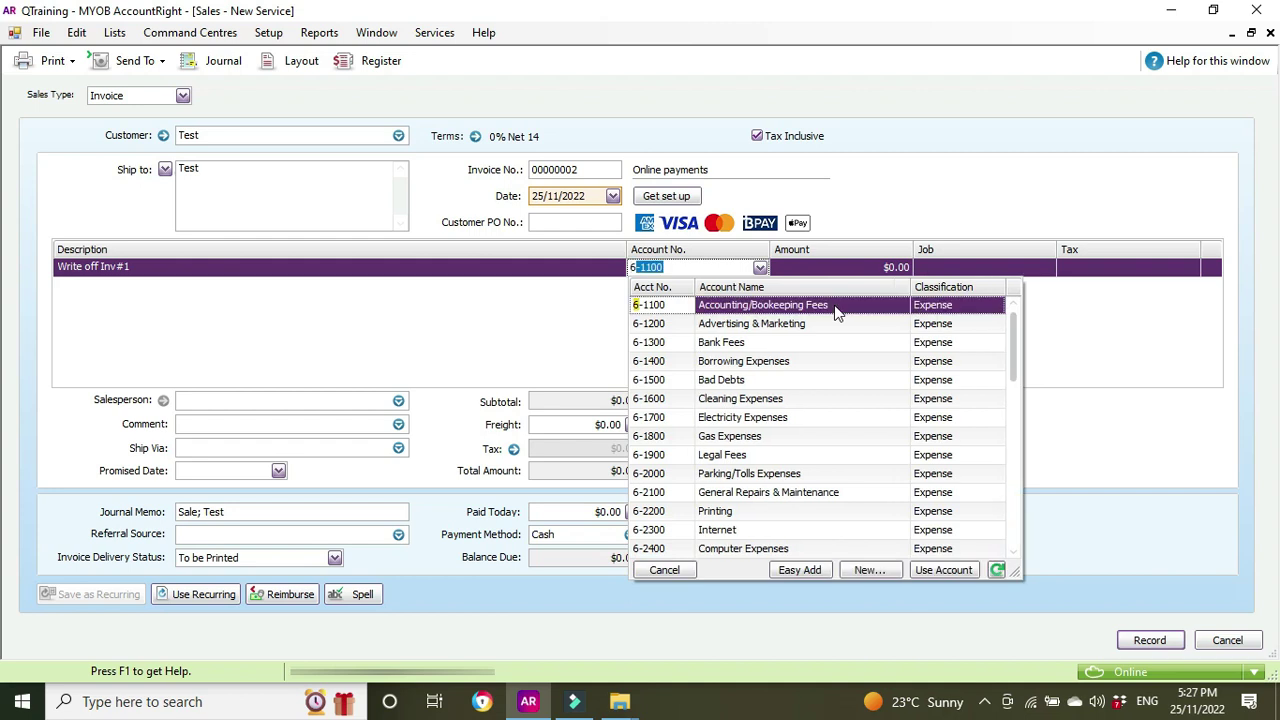
left_click(797, 384)
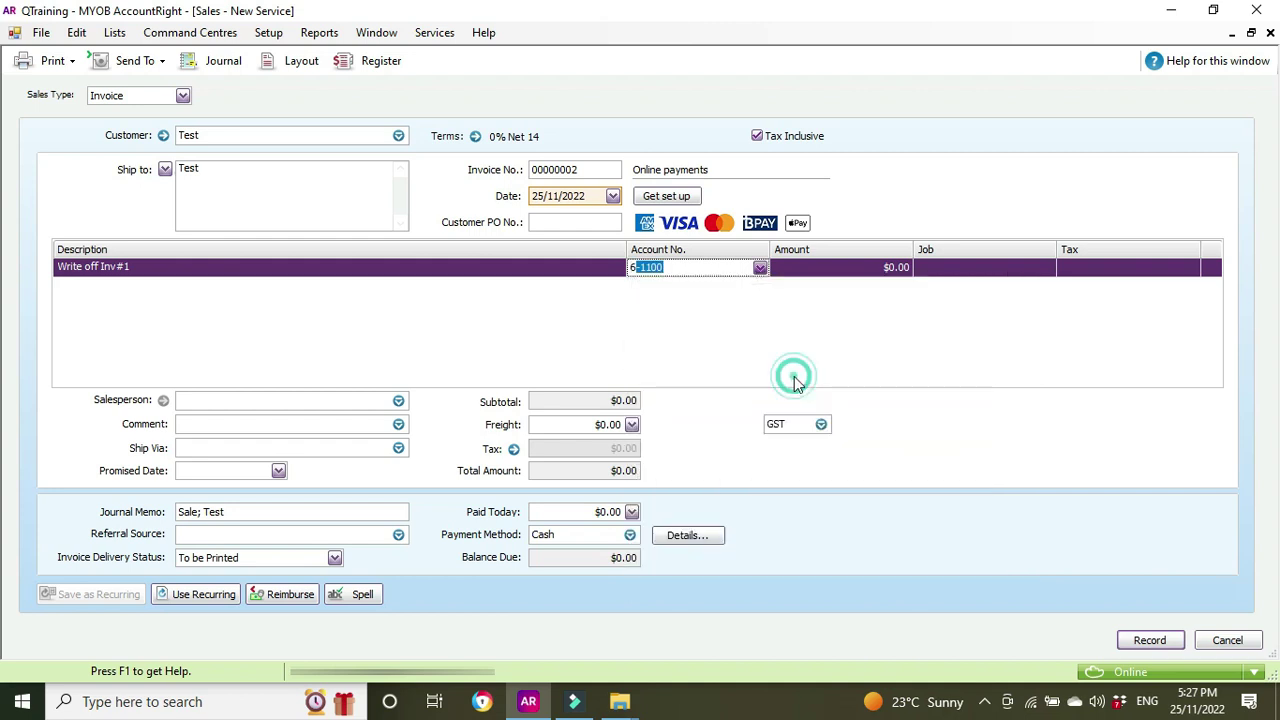
key("Tab")
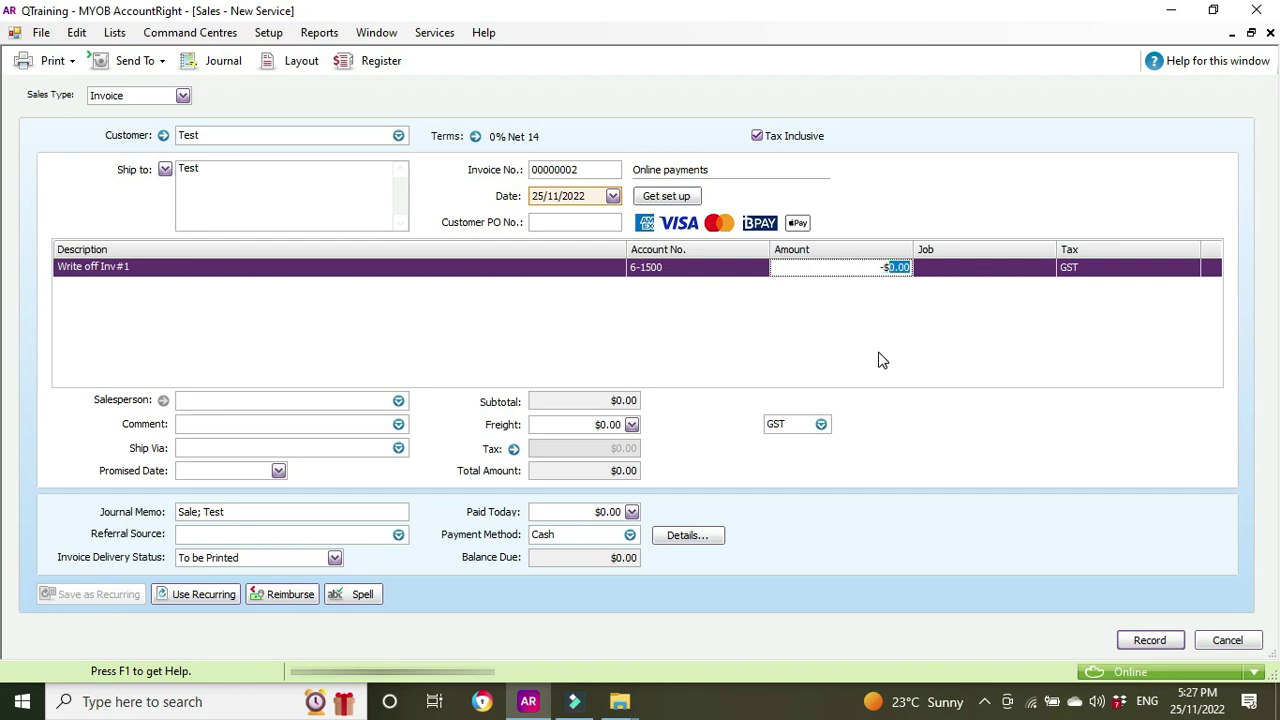
Step: Set the write-off line's amount to -$660, record the invoice and return to the sales register
type("-$660")
key("Tab")
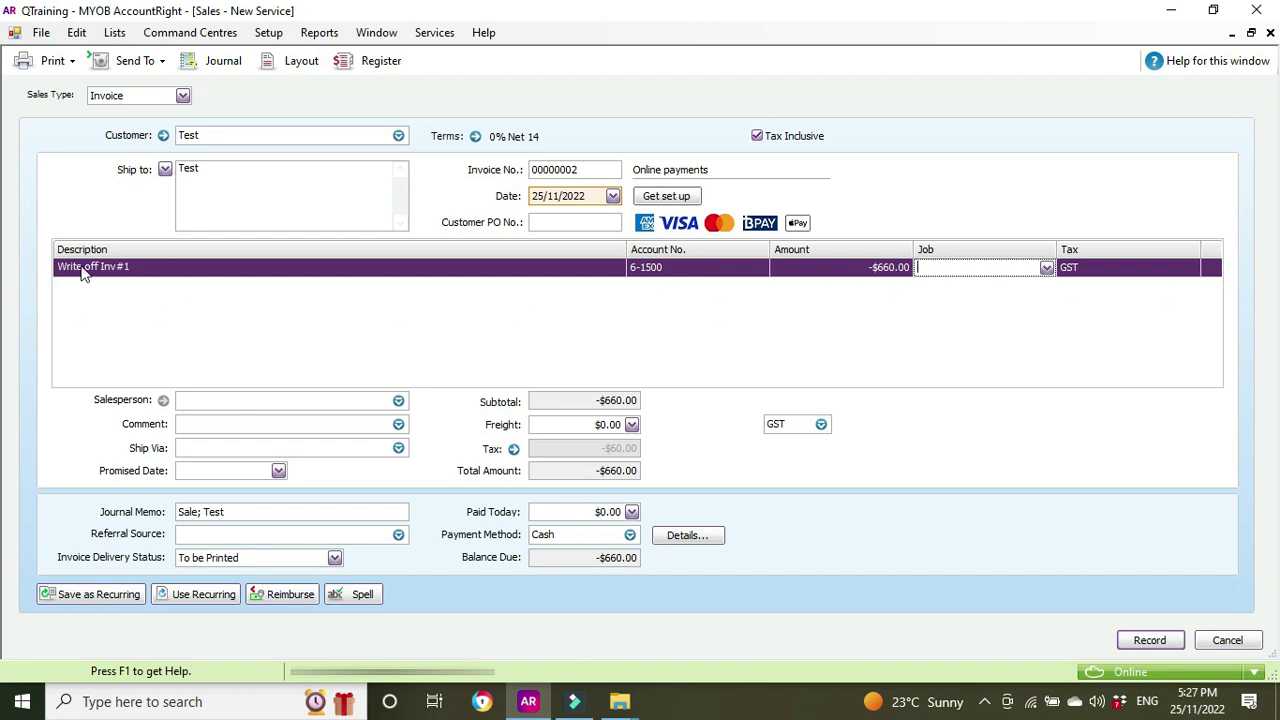
left_click(1152, 641)
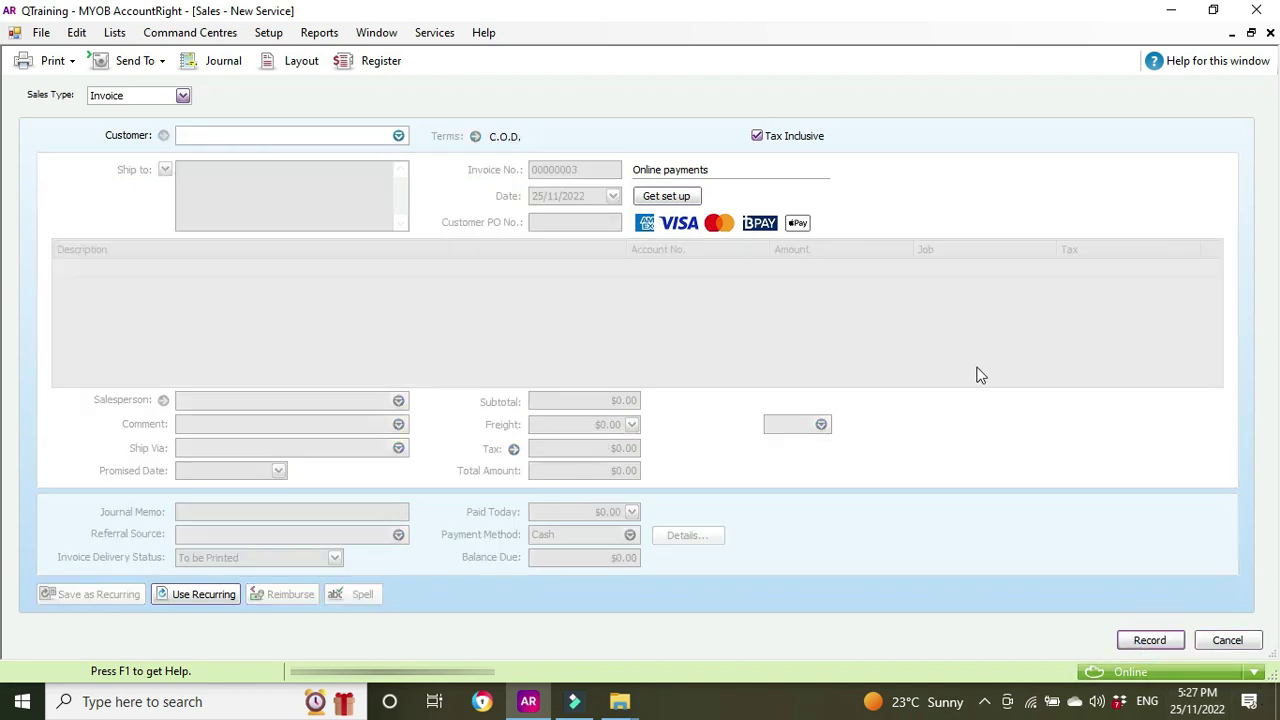
key("Escape")
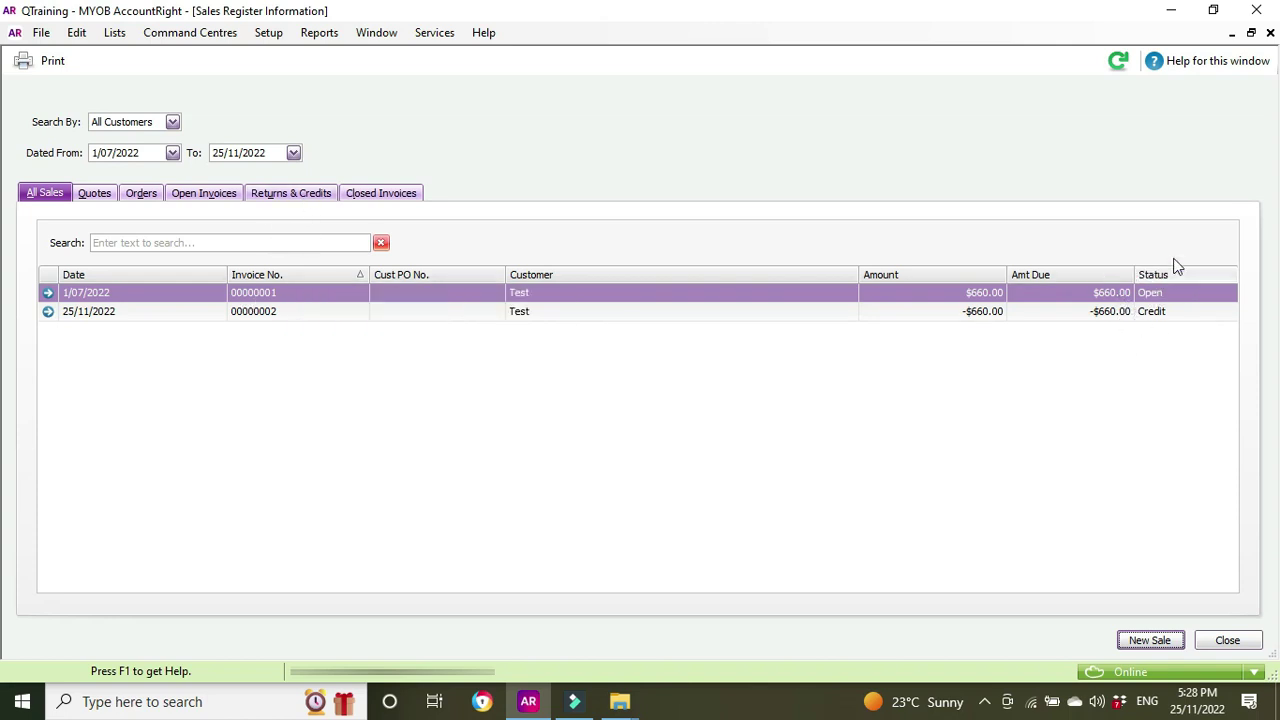
Step: Apply the Test customer's credit to the open invoice dated 1/07/2022 with $660.00 applied, and record it
left_click(291, 194)
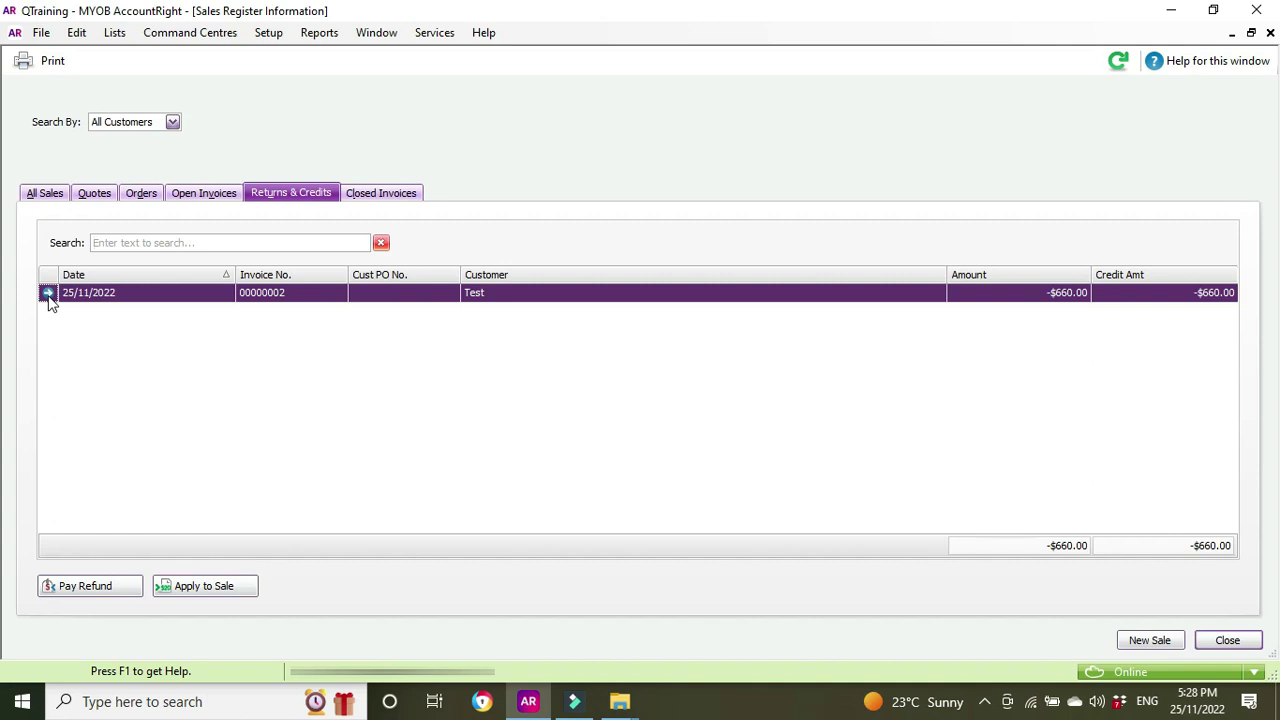
left_click(175, 590)
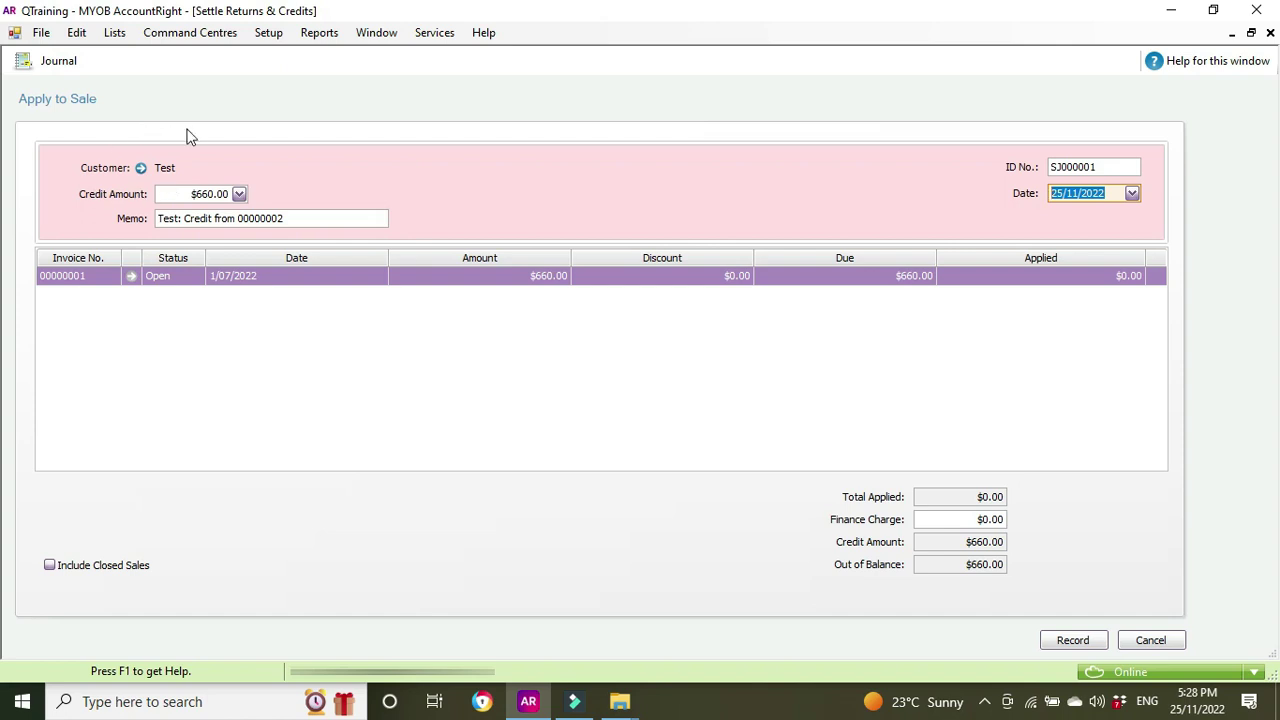
left_click(1122, 280)
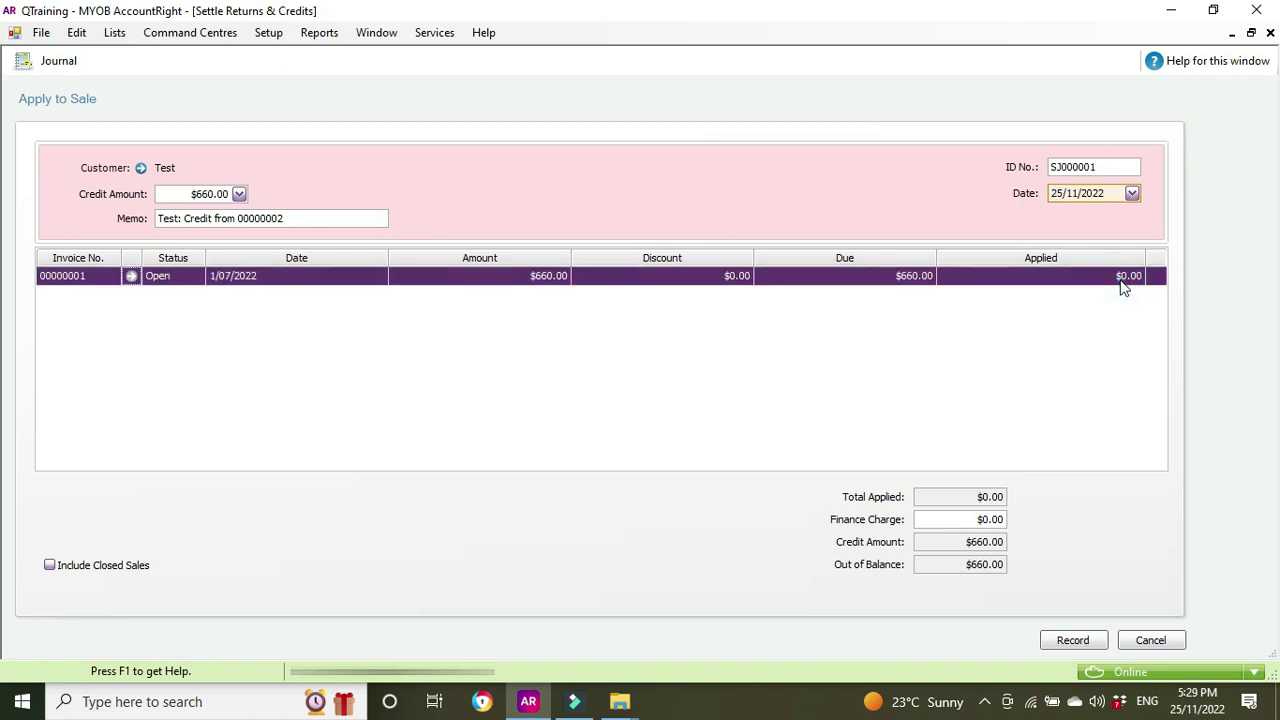
left_click(1122, 283)
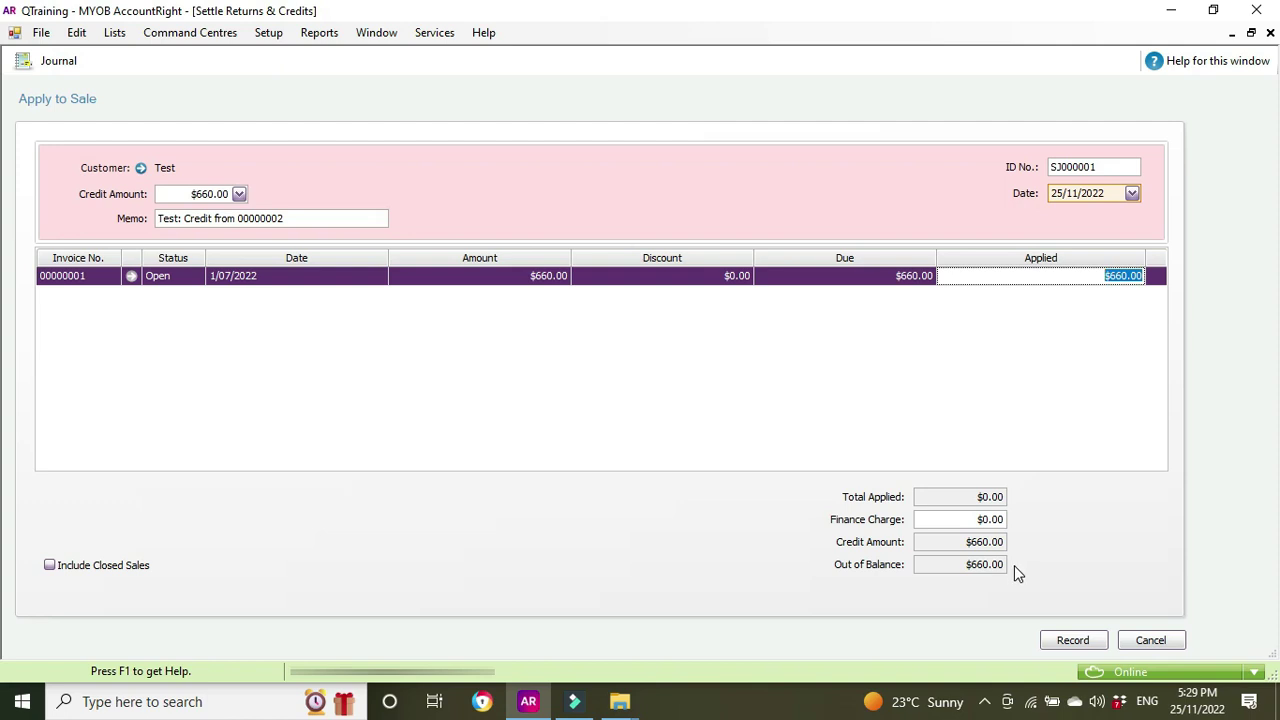
key("Tab")
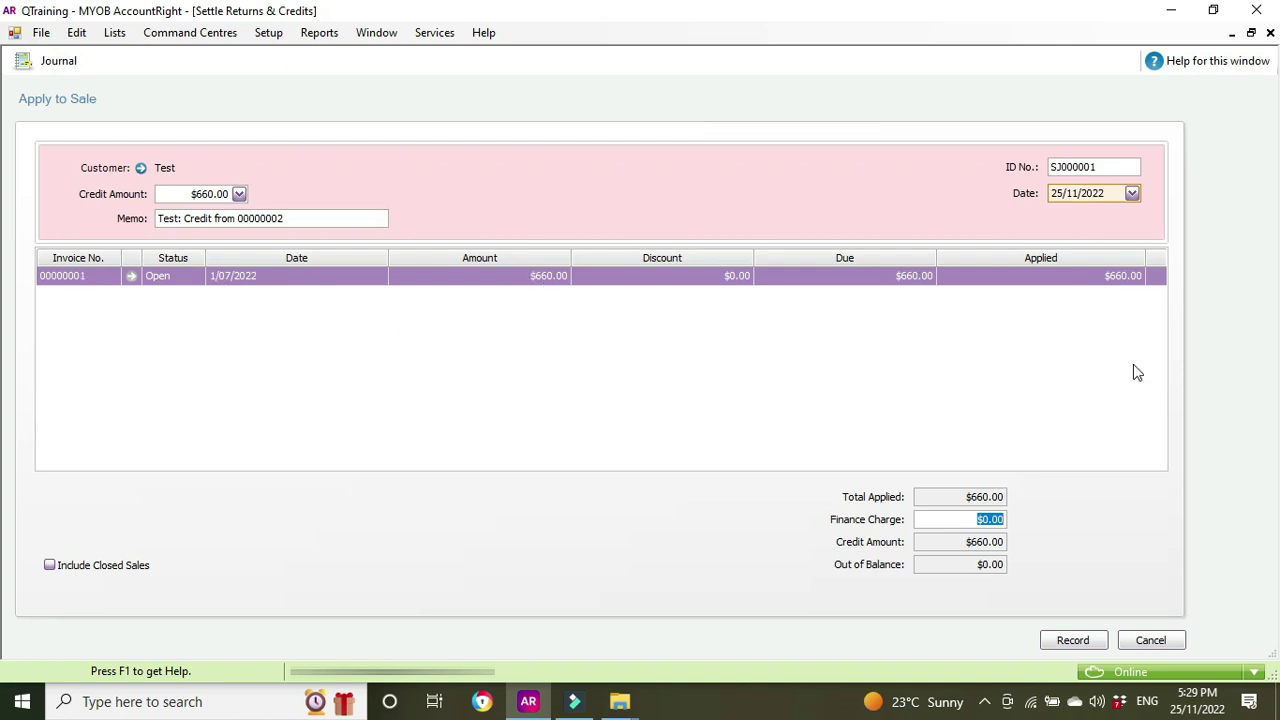
left_click(1080, 641)
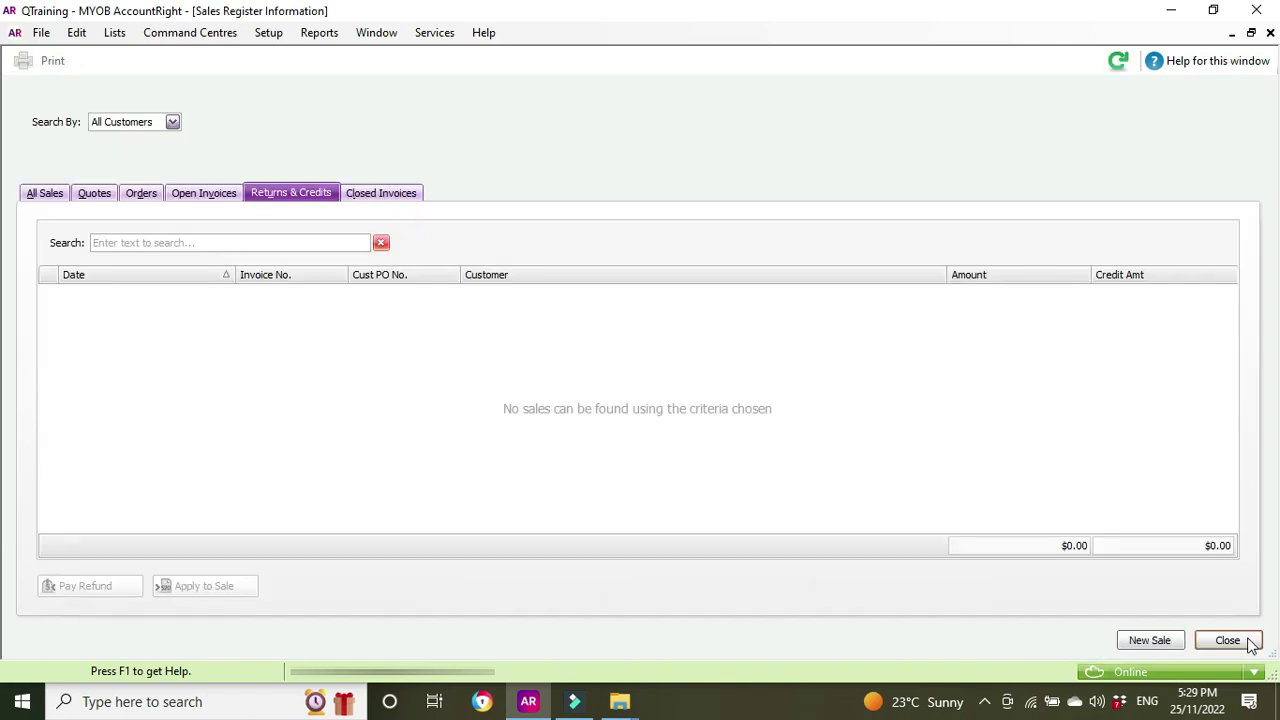
Step: List all sales in the sales register to check both Test invoices' status, and close the register
left_click(43, 195)
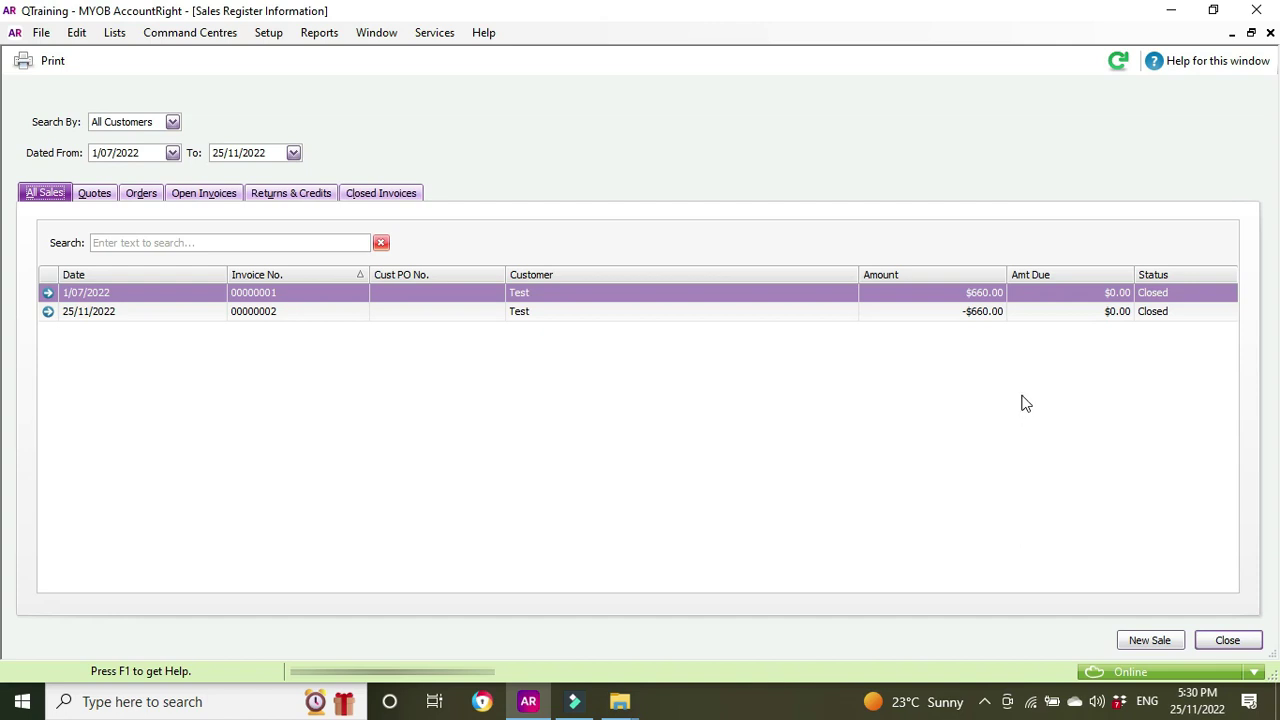
key("Escape")
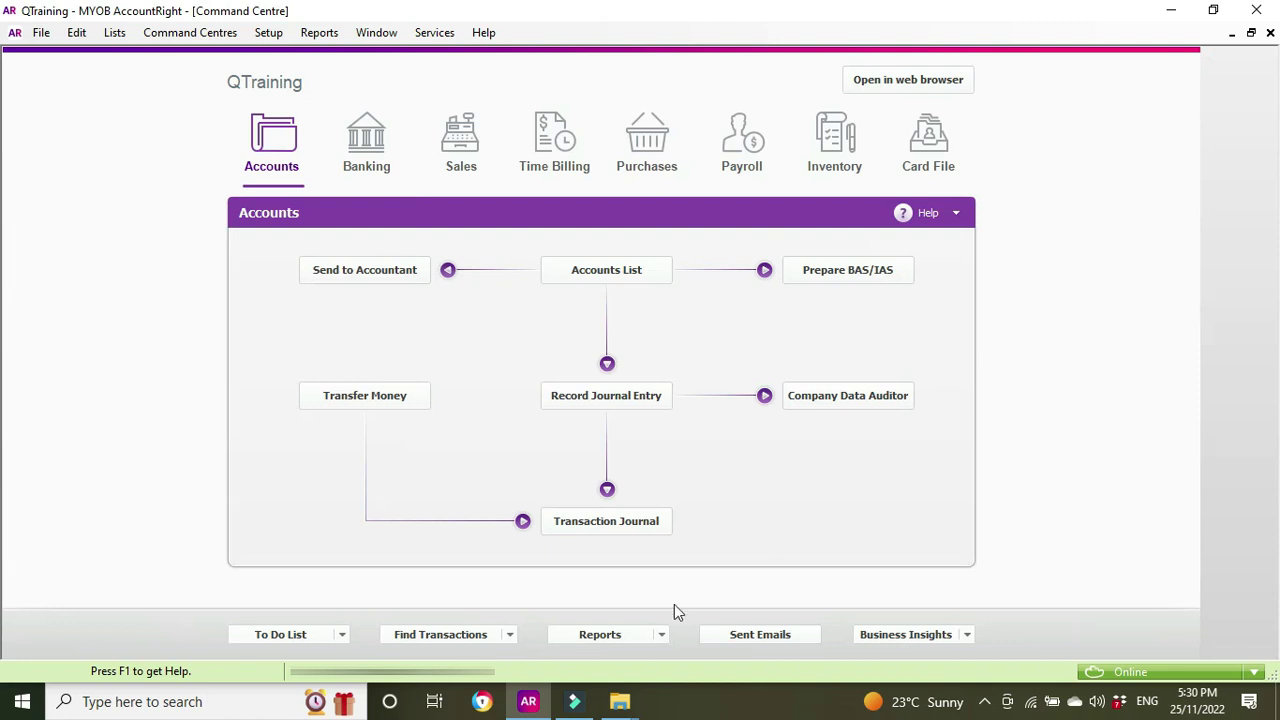
Step: Display the Profit & Loss Statement report for 1/11/2022 to 25/11/2022
left_click(600, 634)
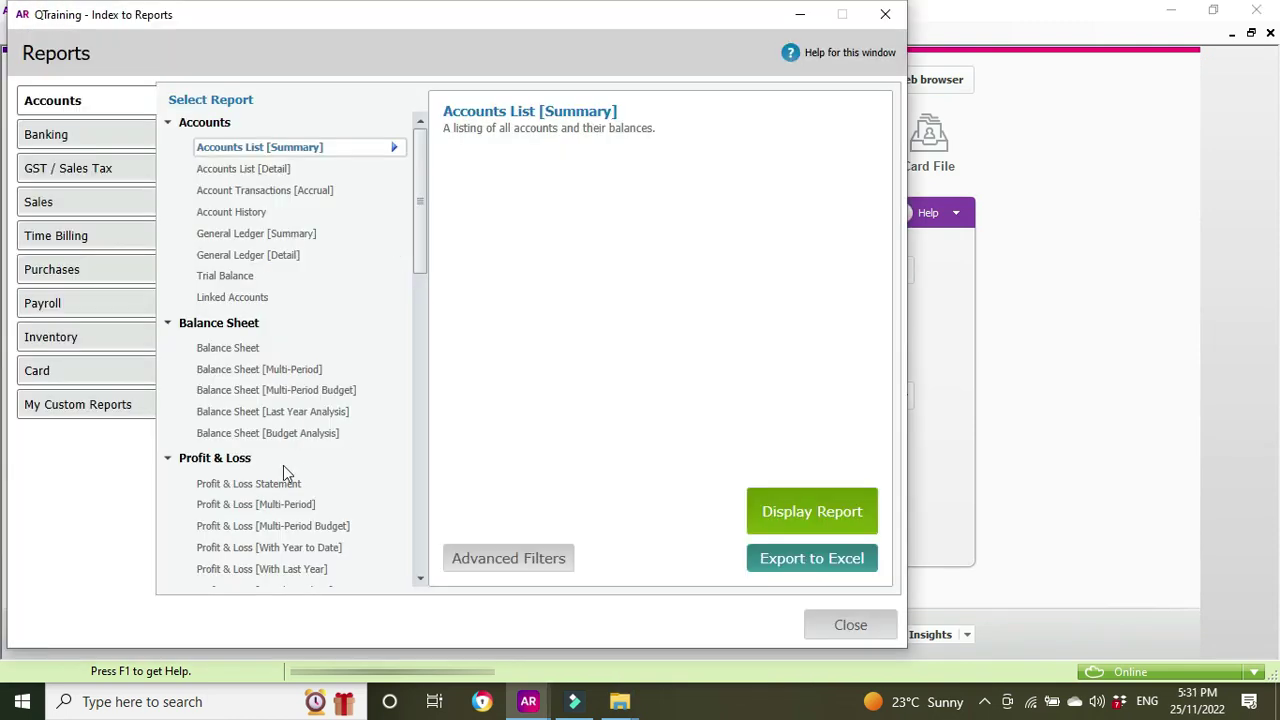
left_click(284, 488)
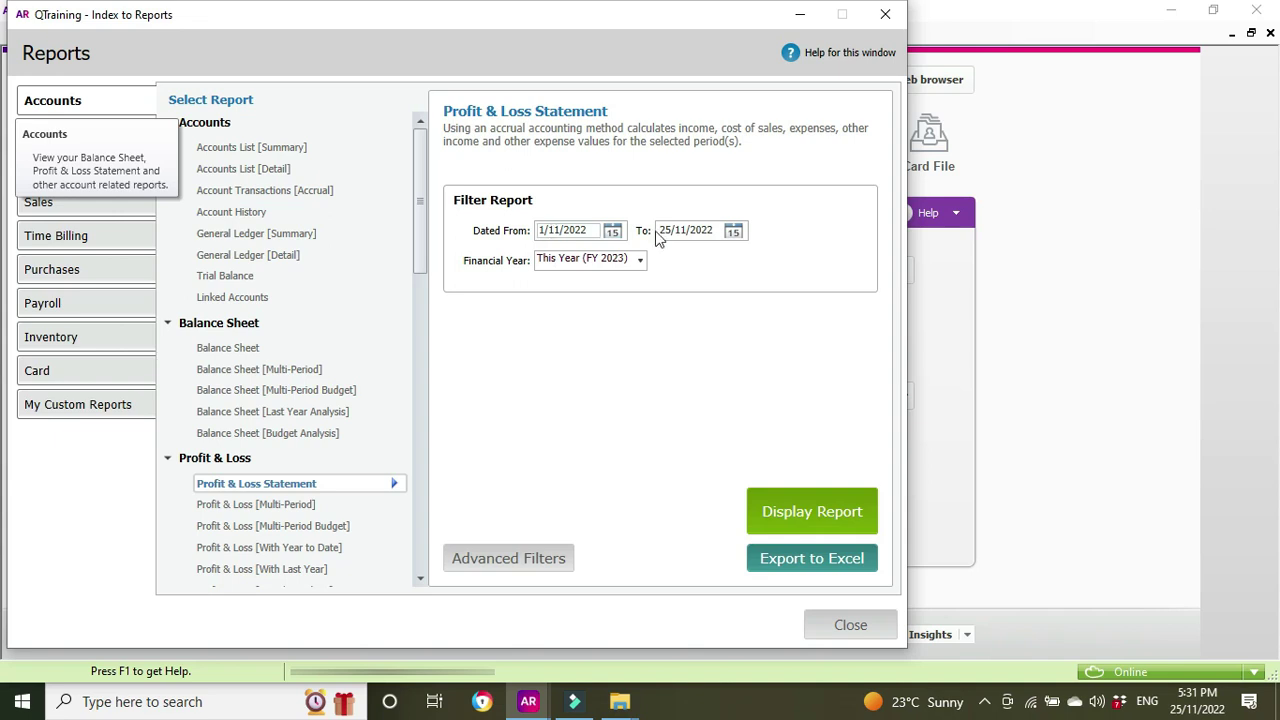
left_click(829, 509)
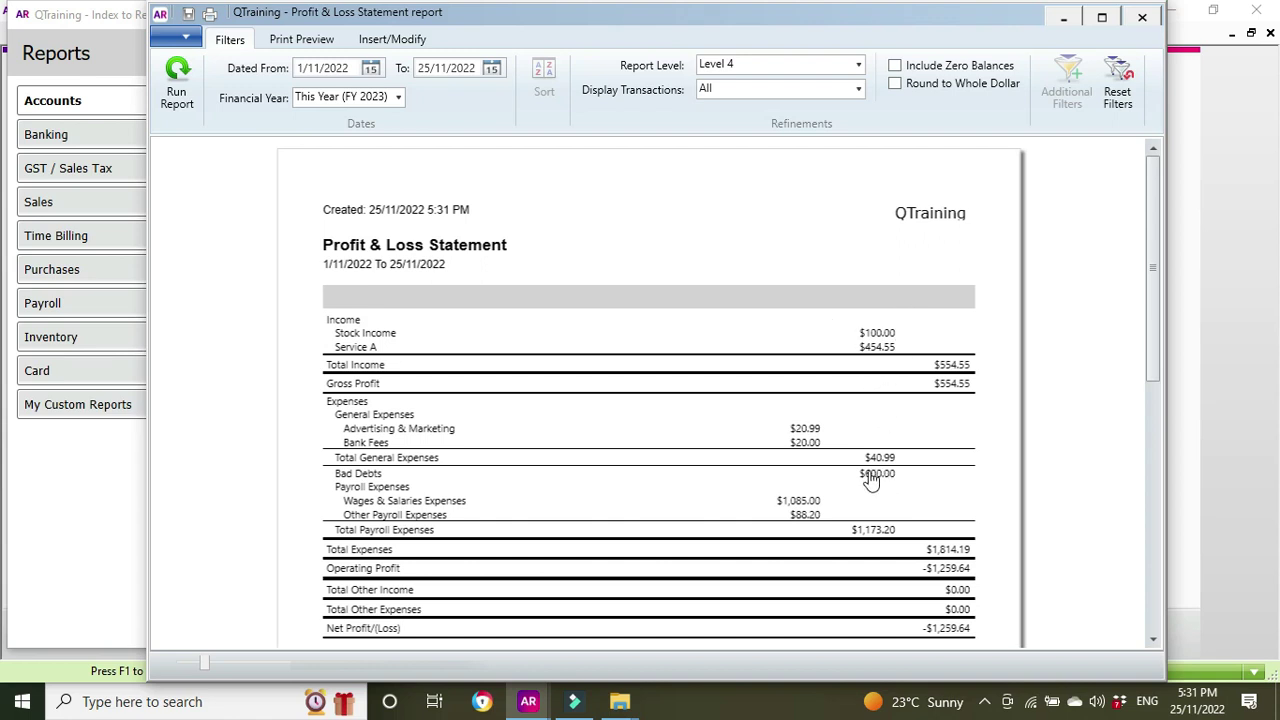
Step: Rerun the Profit & Loss Statement with a start date of 1/07/2022, check the Bad Debts expense, and close the report
left_click(370, 68)
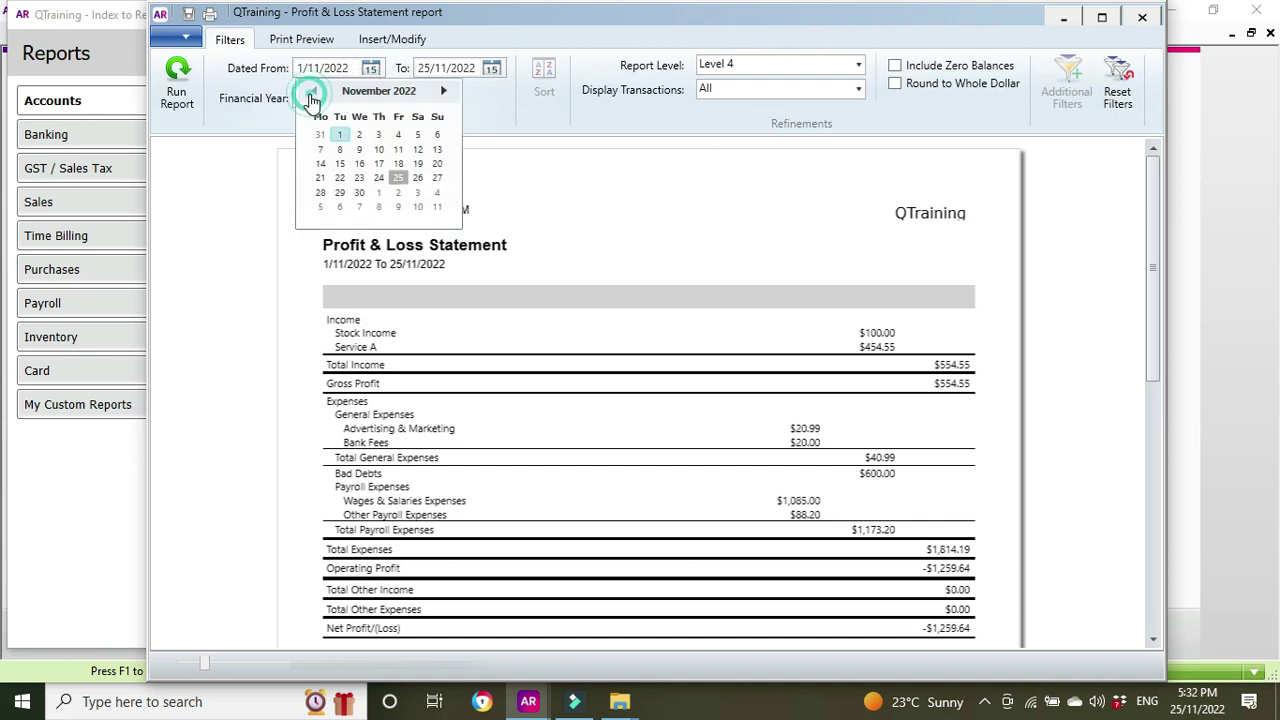
left_click(313, 91)
left_click(313, 91)
left_click(313, 91)
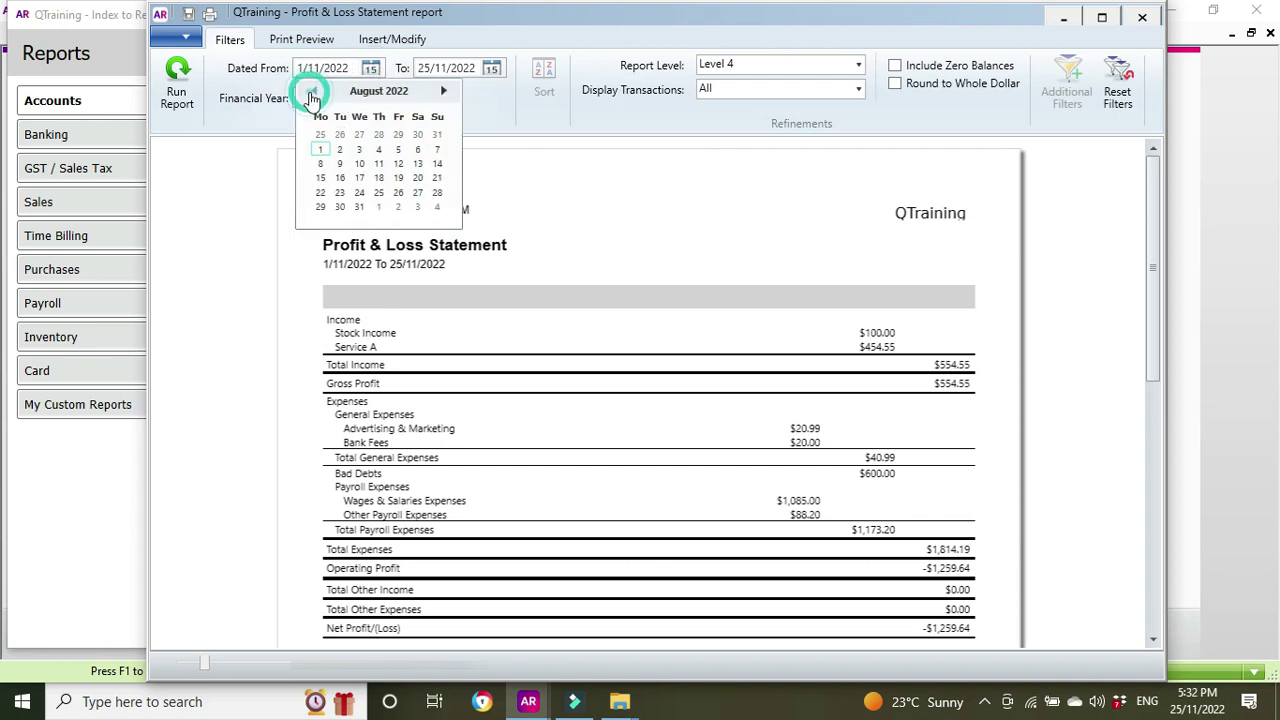
left_click(313, 91)
left_click(398, 135)
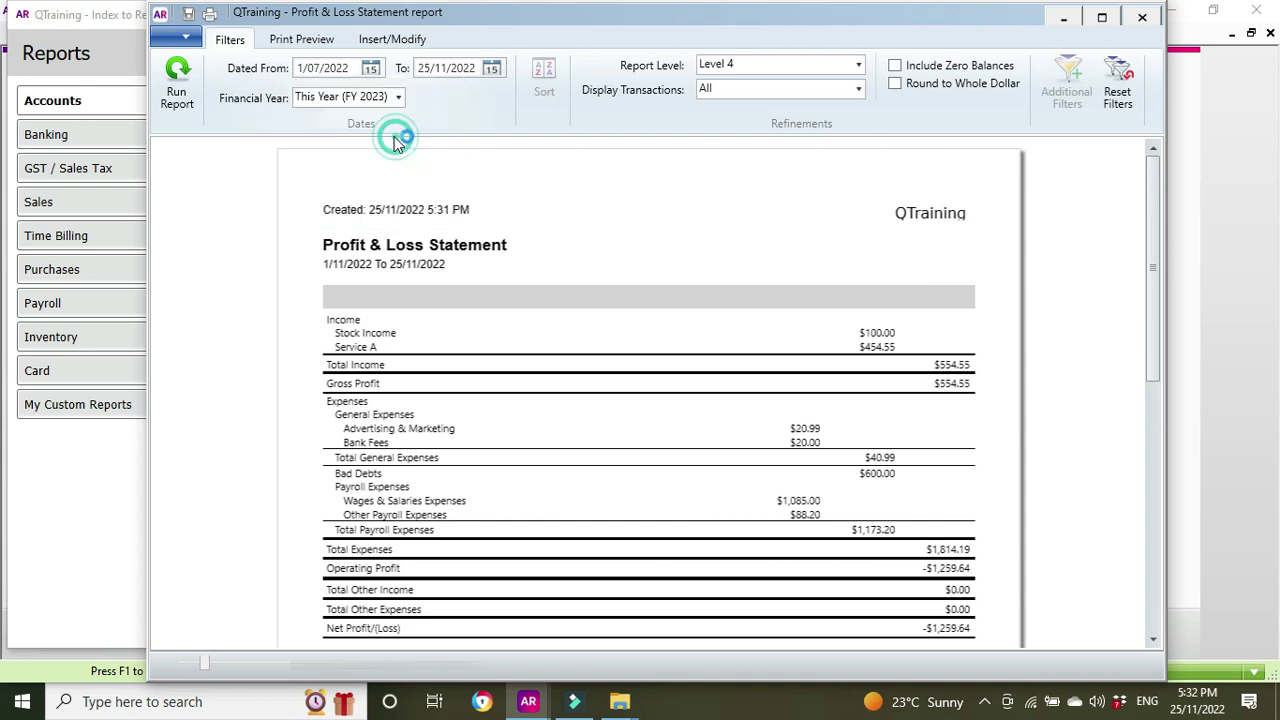
left_click(176, 80)
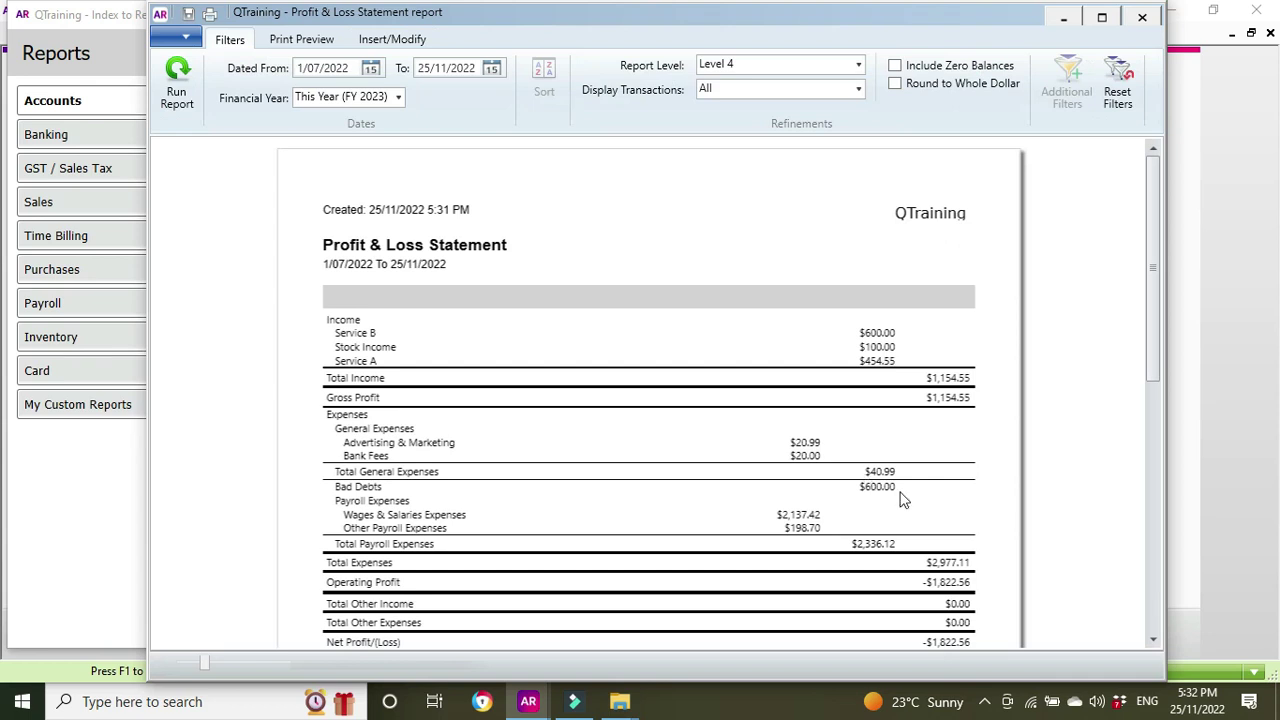
left_click(1145, 18)
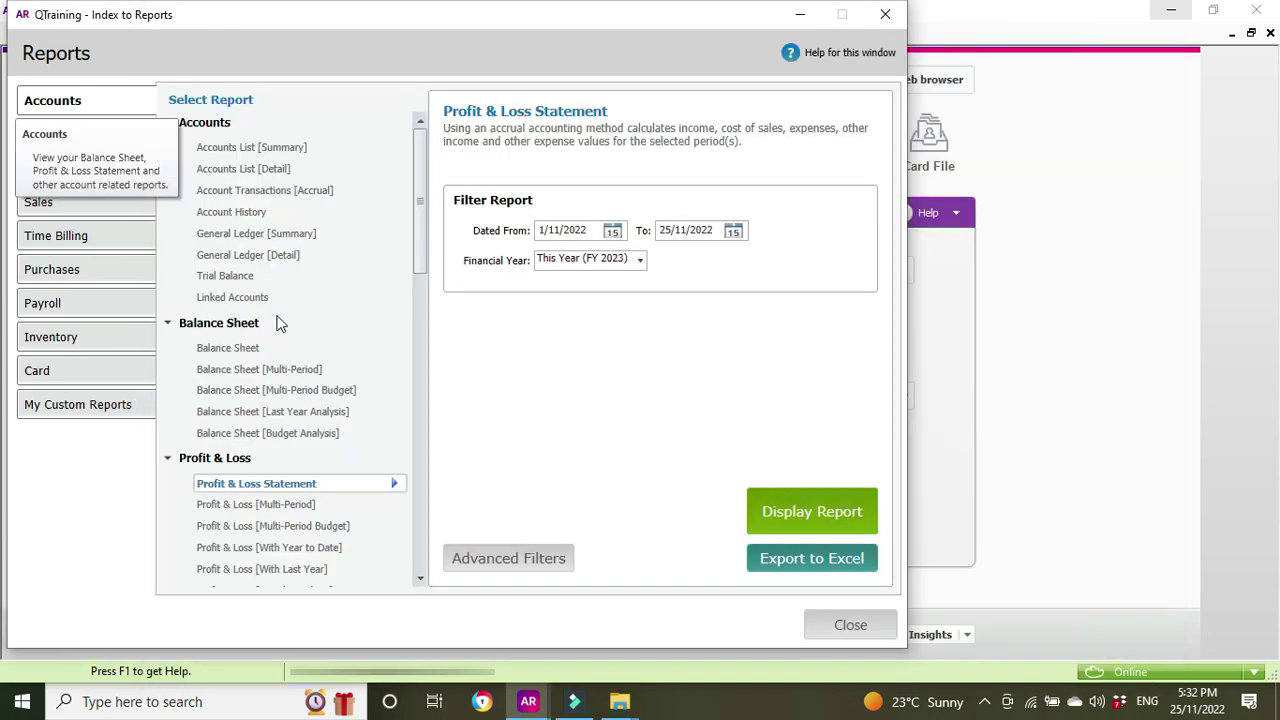
Step: Display the Small Business Entity report Profit & Loss [Cash] with the start date set to 1/11/2022
scroll(280, 345, "down", 6)
left_click(248, 350)
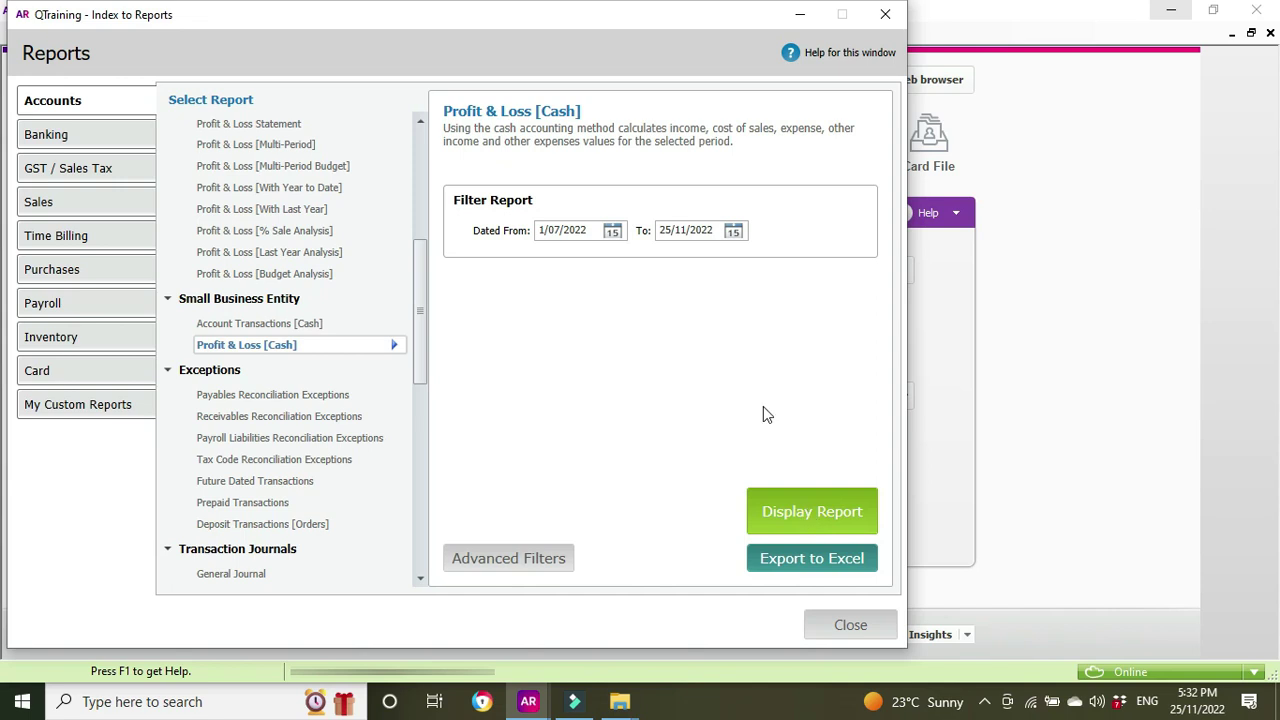
left_click(612, 230)
left_click(685, 254)
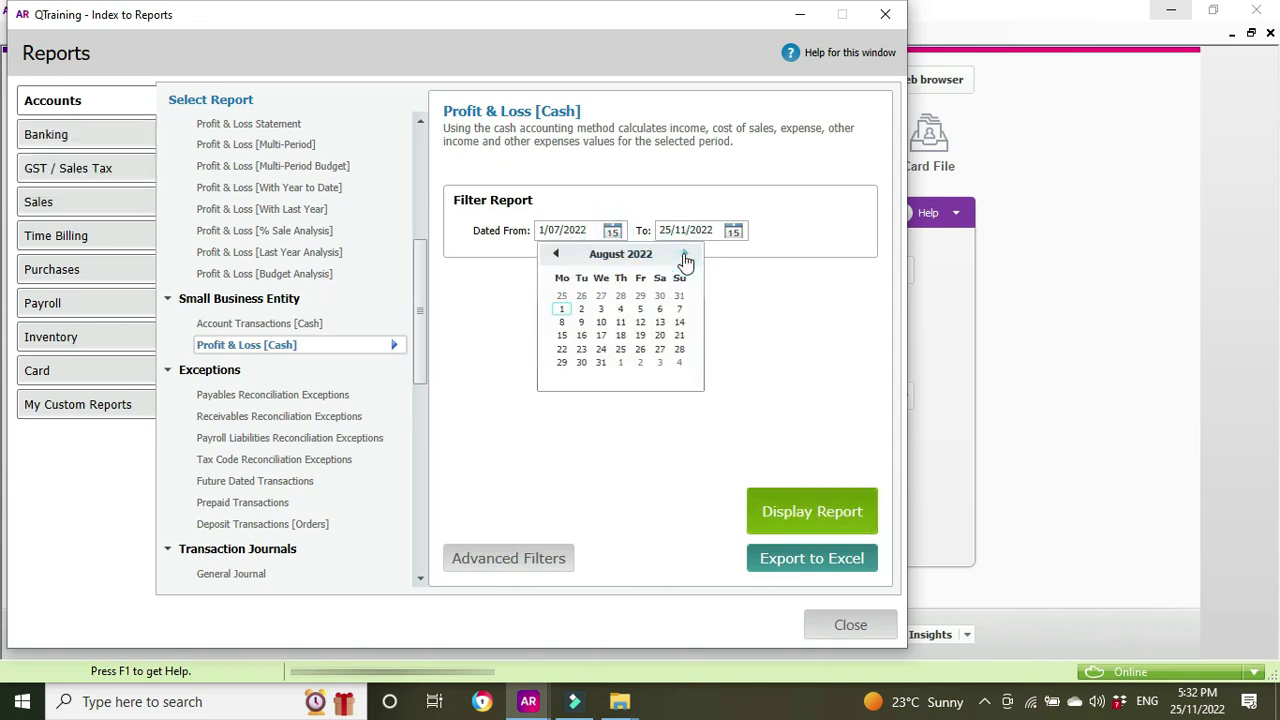
left_click(685, 254)
left_click(685, 254)
left_click(685, 254)
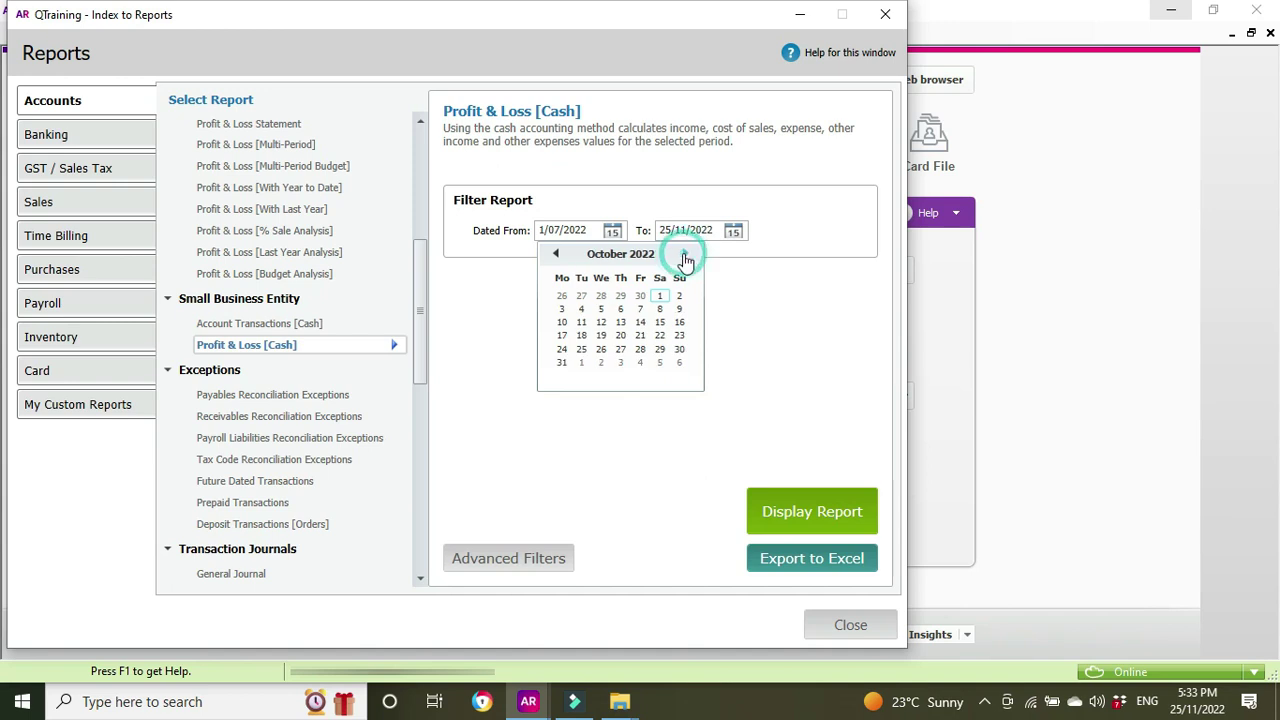
left_click(581, 296)
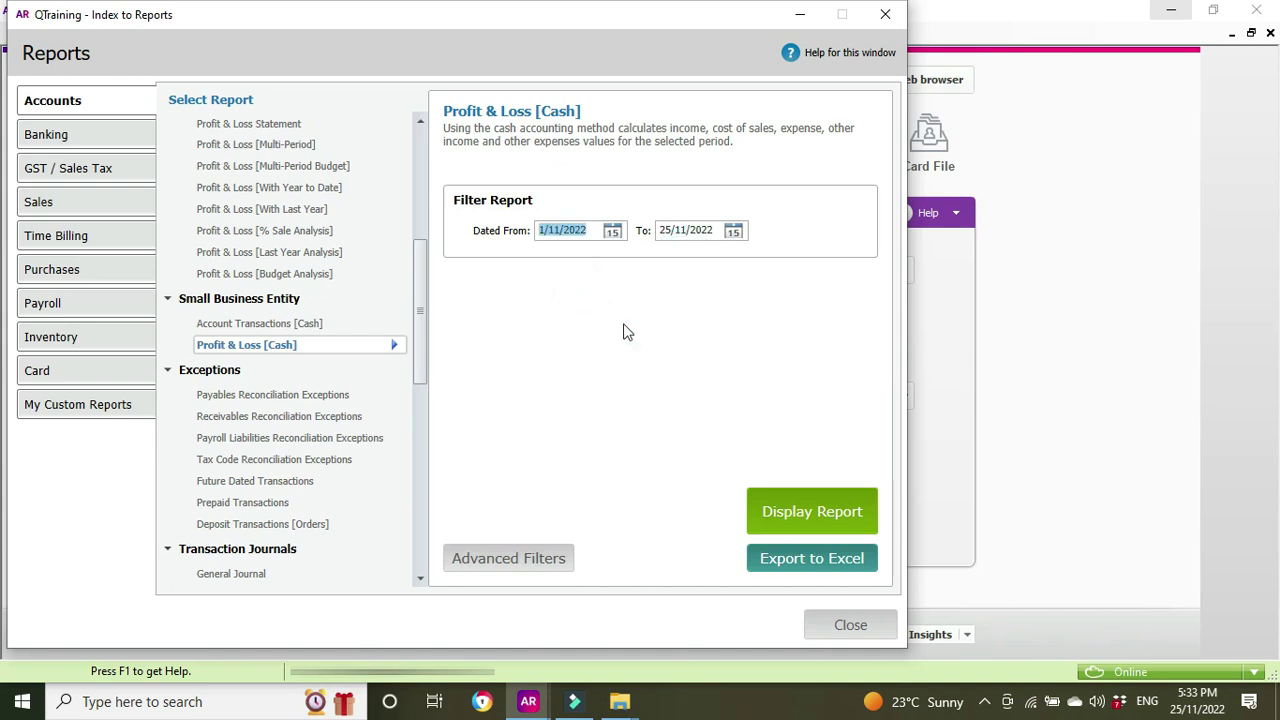
left_click(829, 511)
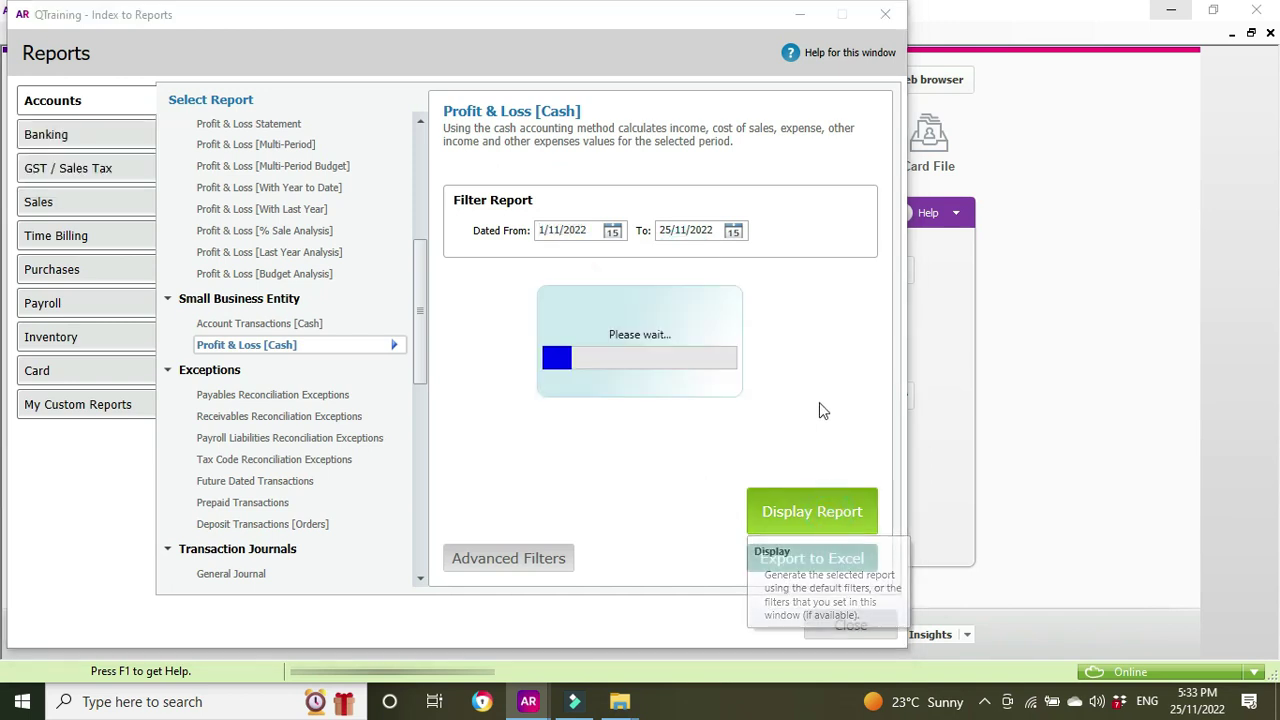